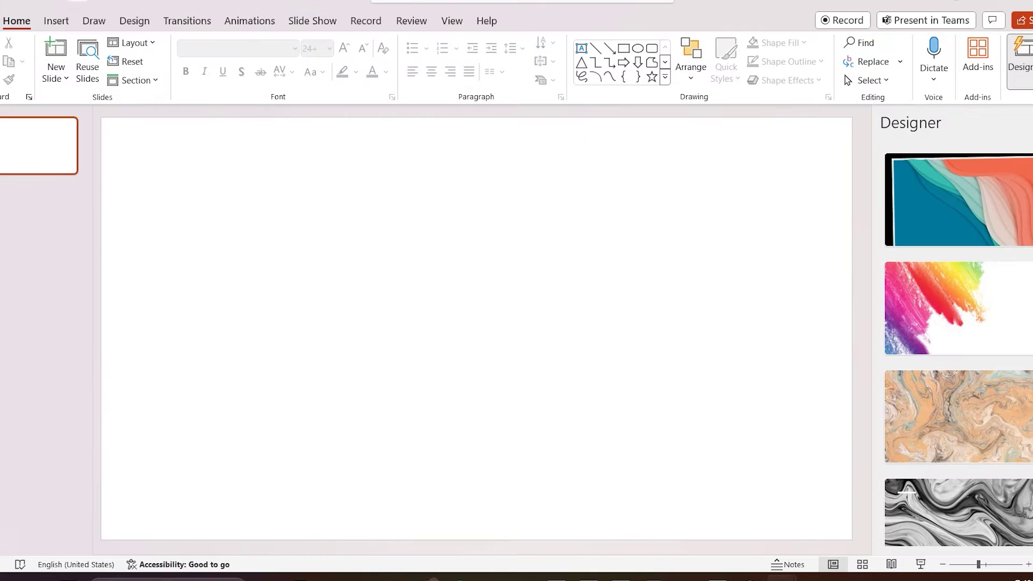
Draw a full-height rectangle down the left side, 3.33 inches wide, with no outline.
left_click(56, 21)
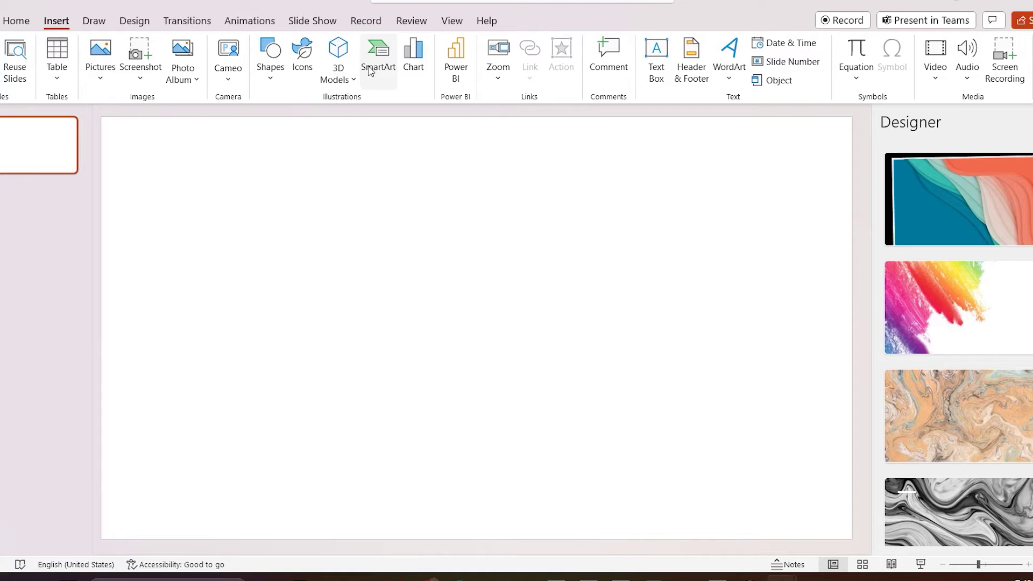
left_click(264, 82)
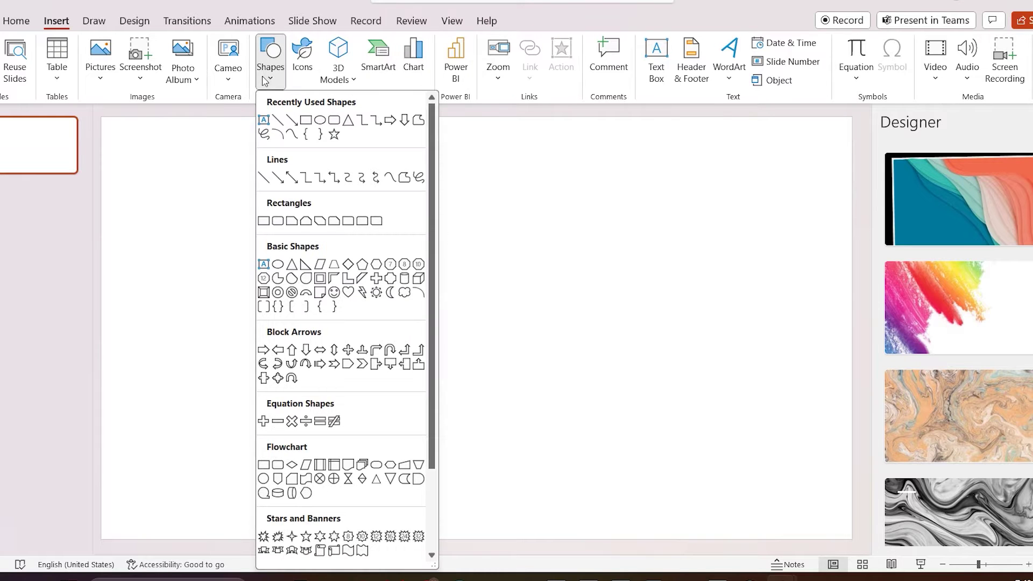
left_click(305, 121)
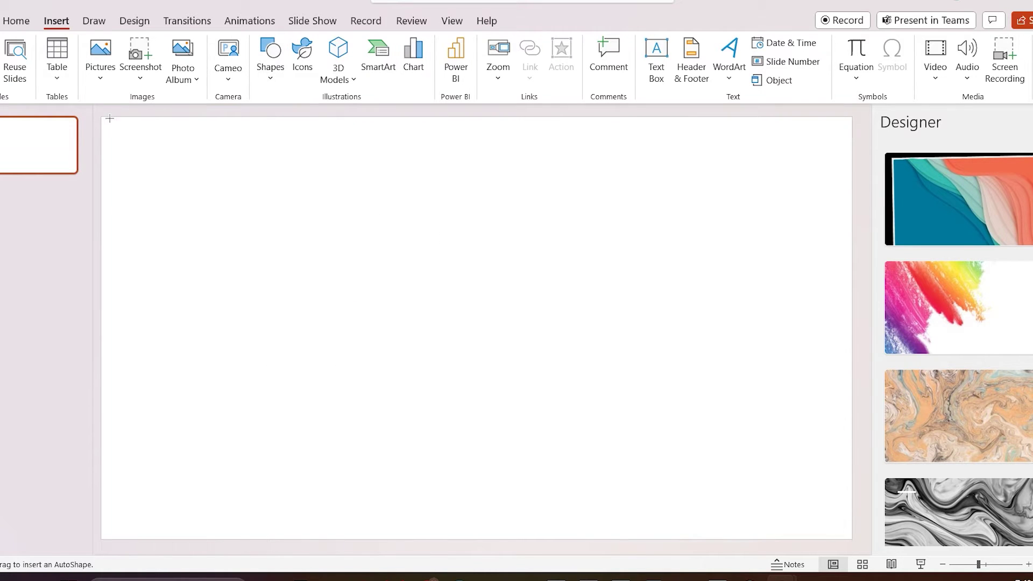
left_click_drag(100, 117, 259, 539)
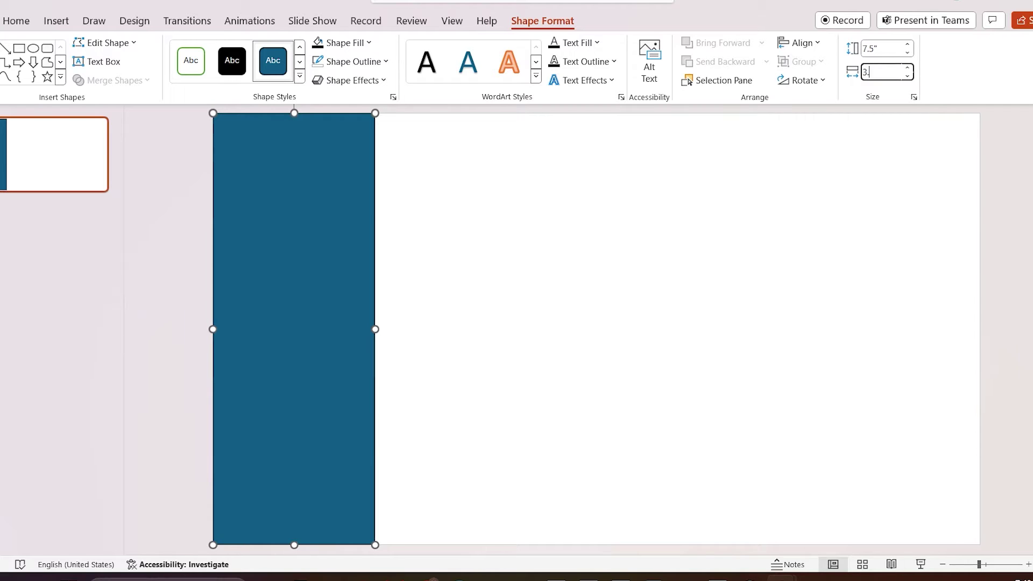
key("Return")
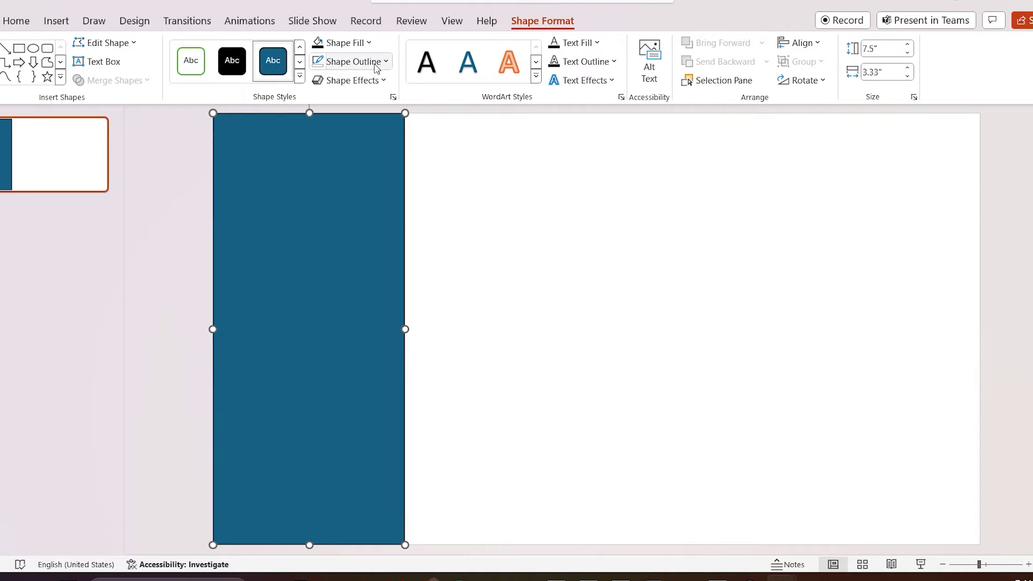
left_click(376, 64)
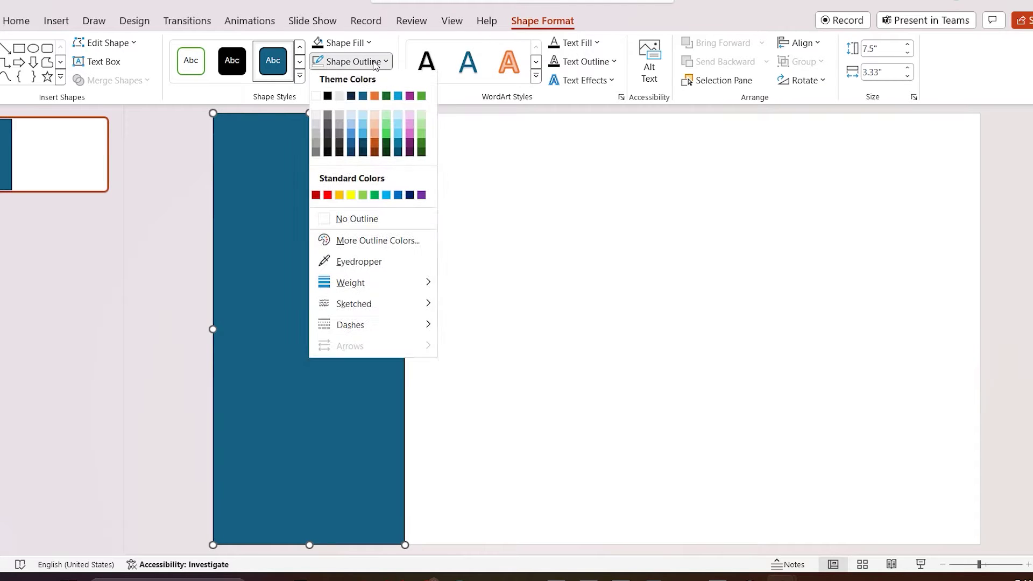
left_click(341, 218)
Set the slide background to a solid dark blue fill via Format Background.
right_click(595, 210)
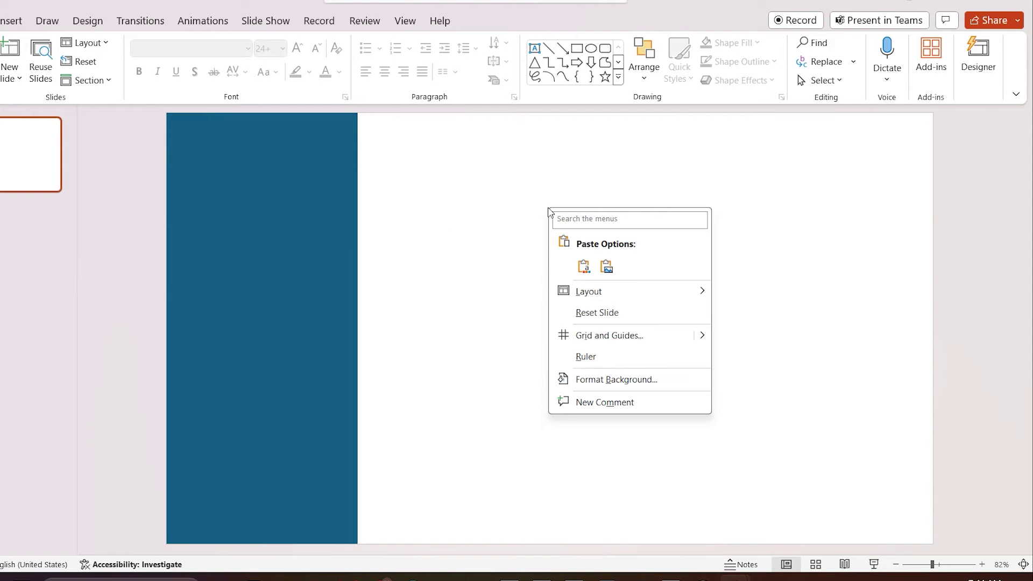
left_click(661, 388)
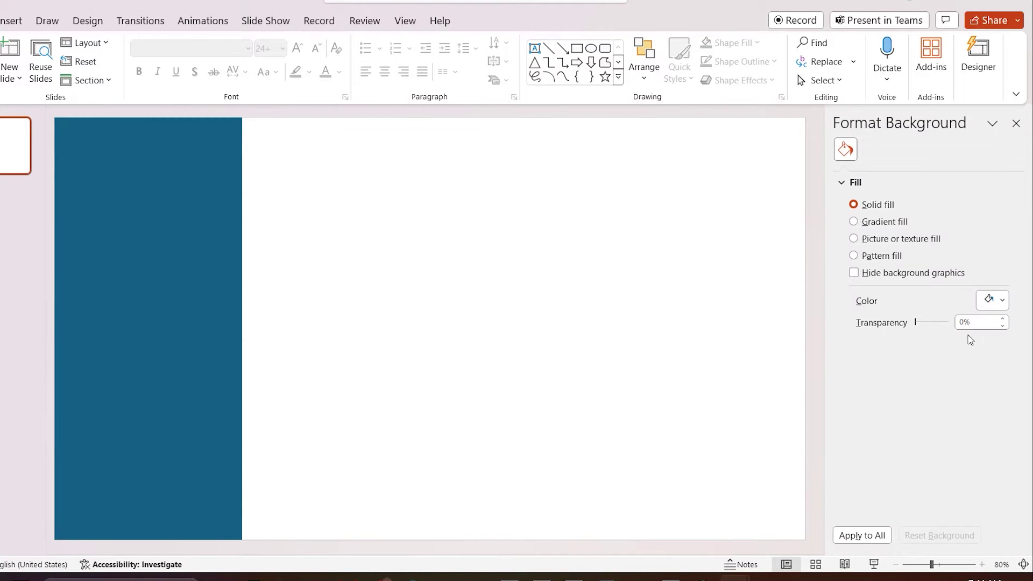
left_click(1001, 302)
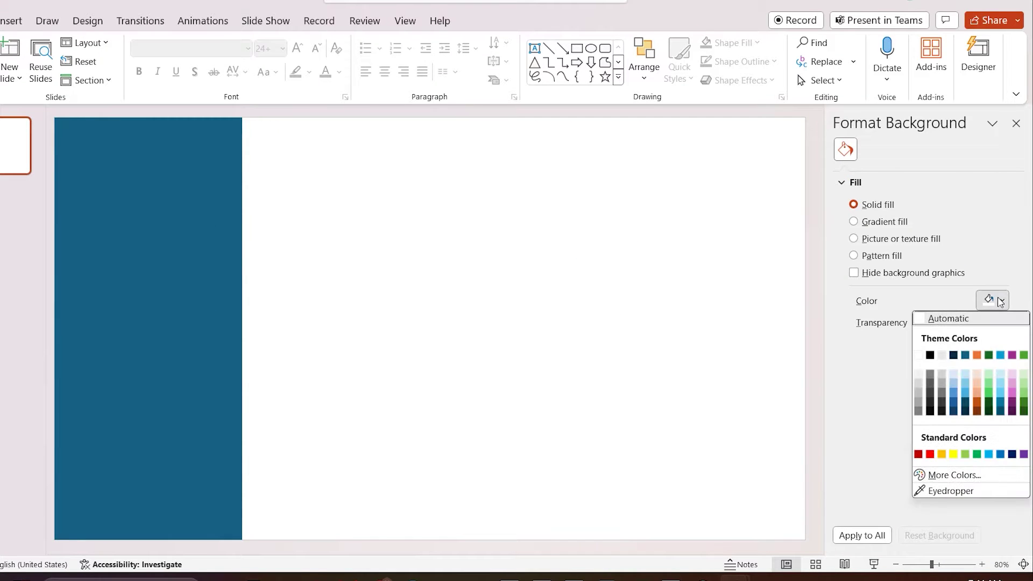
left_click(965, 412)
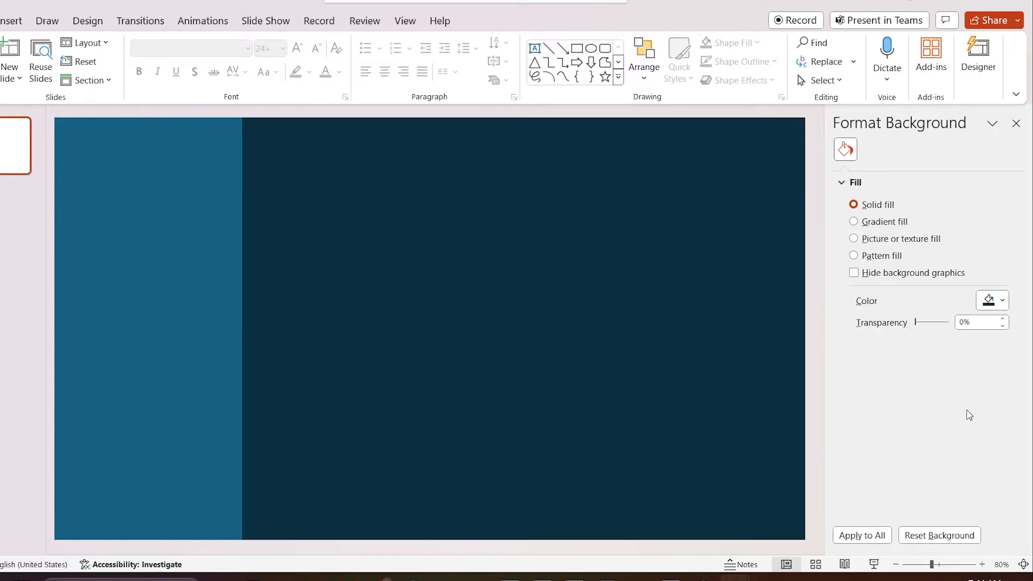
Apply the Outer 'Offset: Right' shadow to the rectangle.
left_click(148, 322)
left_click(541, 22)
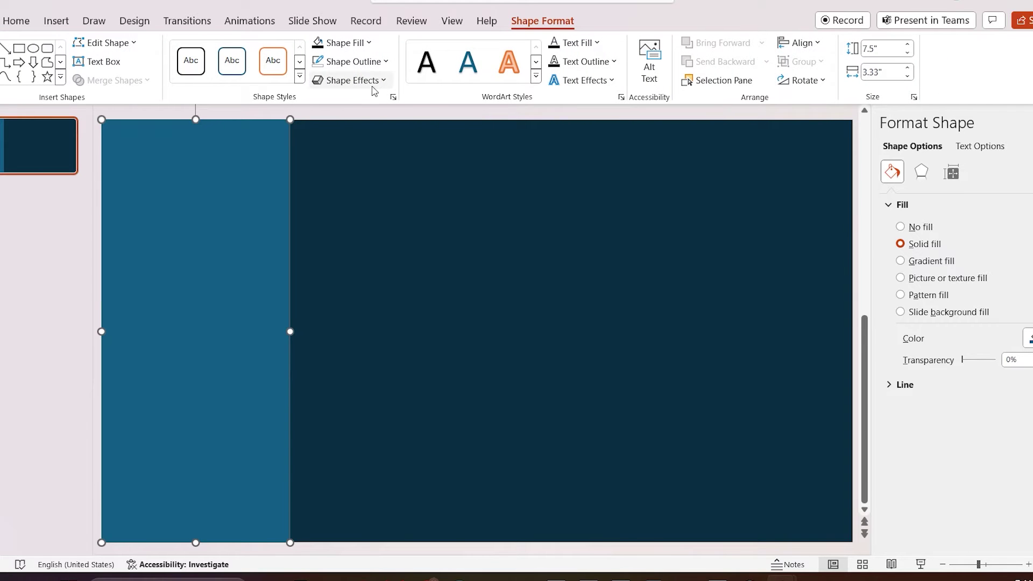
left_click(373, 85)
mouse_move(380, 135)
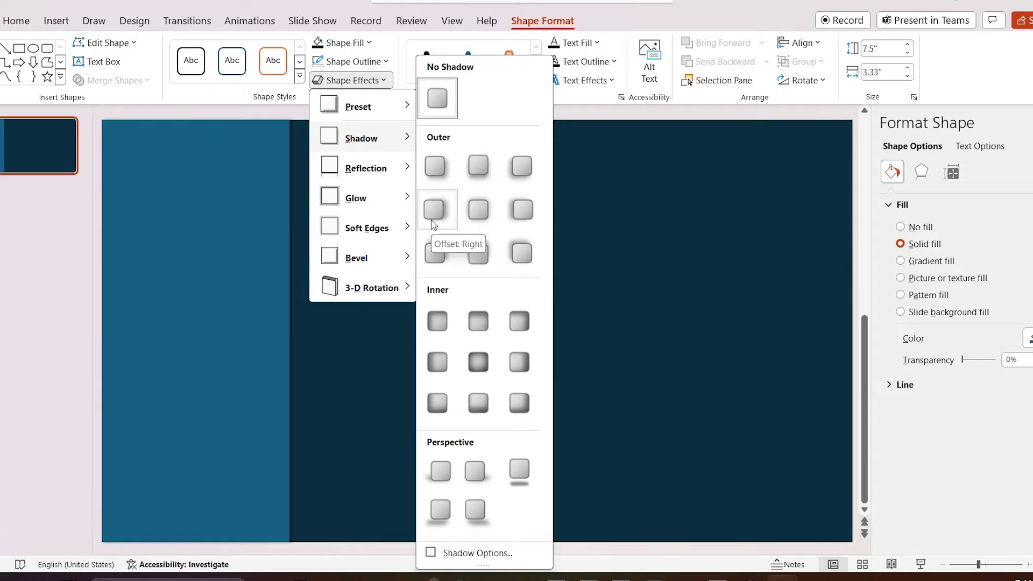
left_click(432, 220)
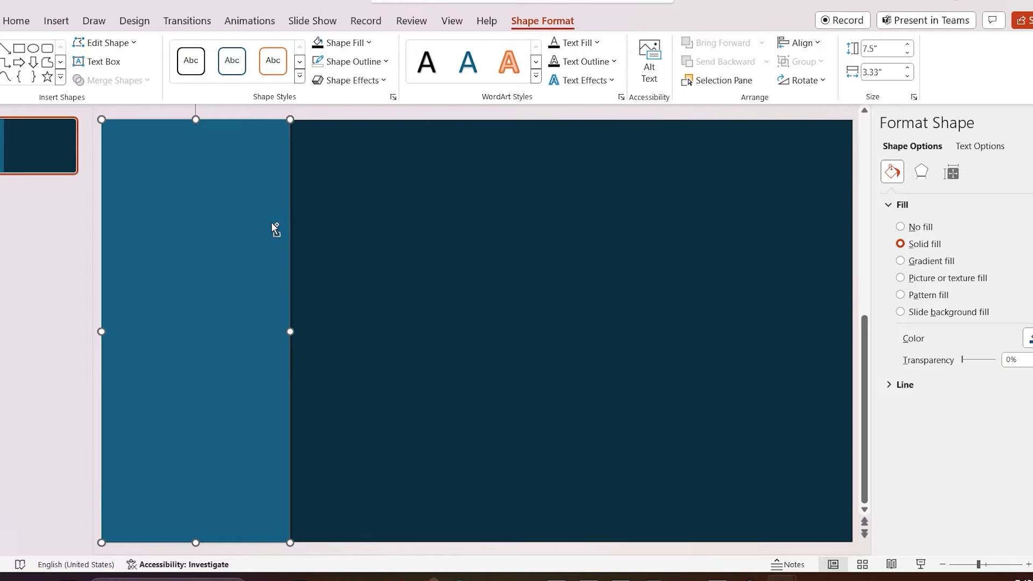
Ctrl-drag copies of the rectangle side by side across the slide's full width.
left_click_drag(272, 222, 839, 215)
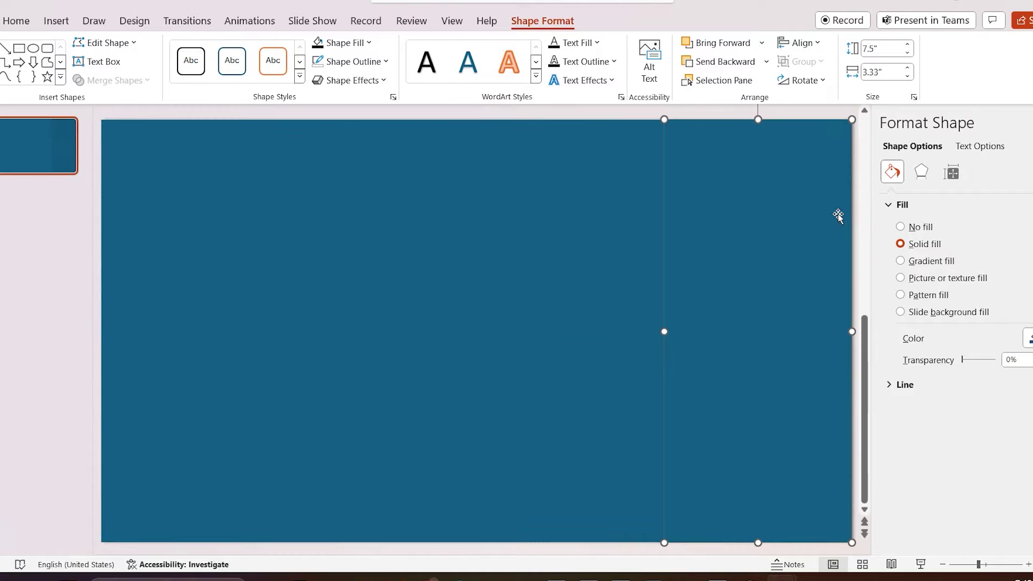
left_click(738, 107)
left_click(120, 242)
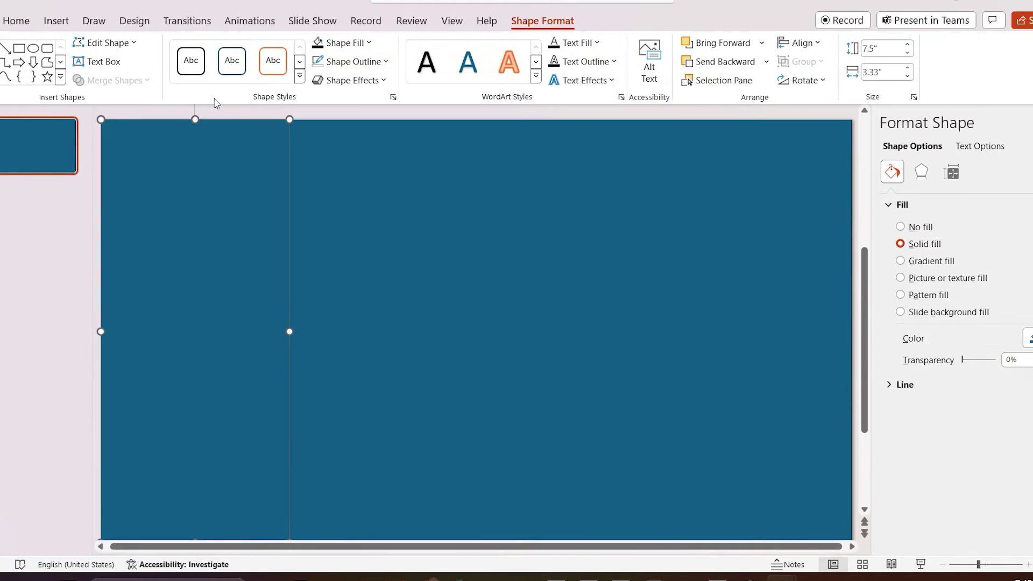
Fill the left column pale blue and the second column light blue.
left_click(355, 43)
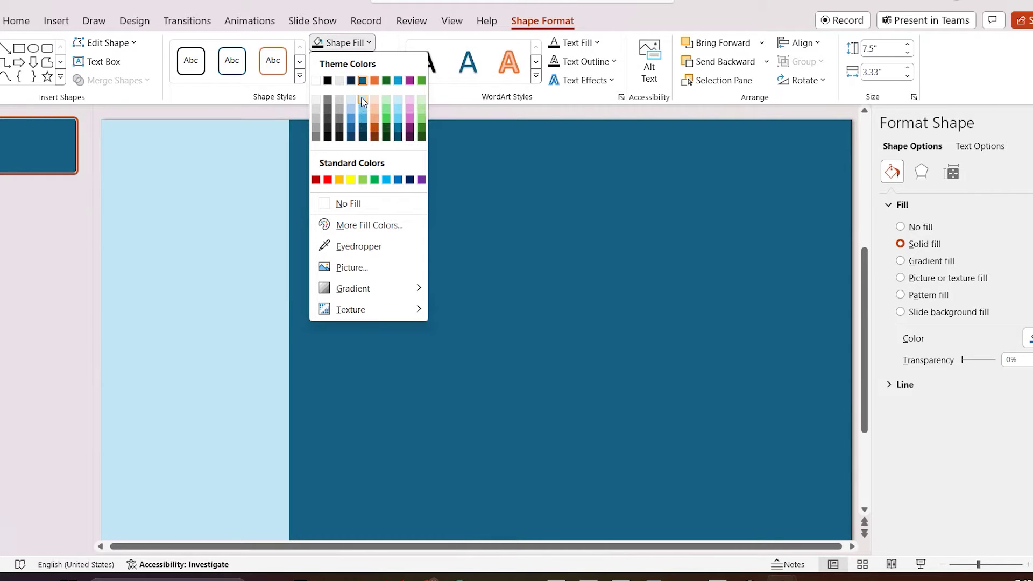
left_click(363, 102)
left_click(339, 225)
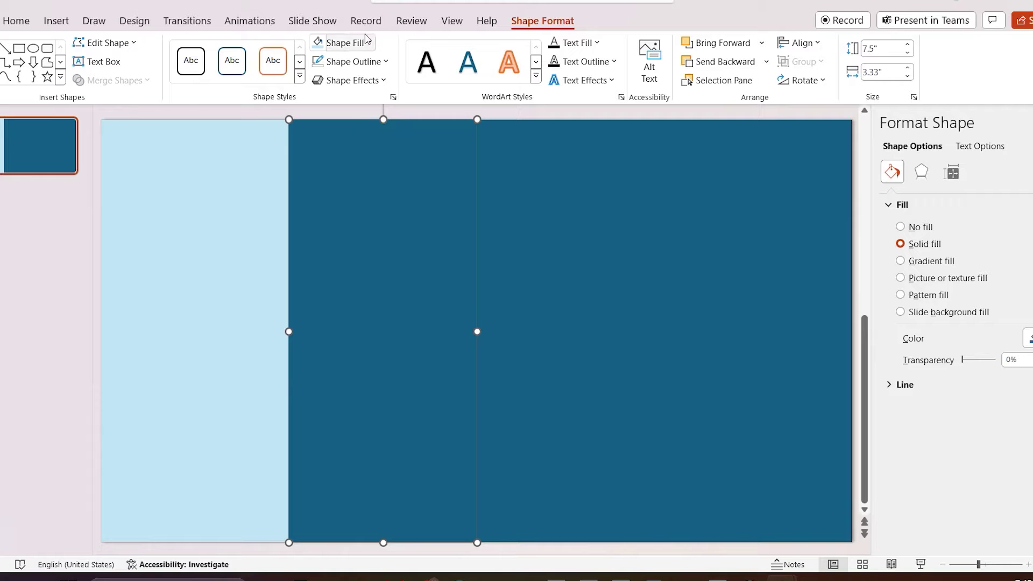
left_click(357, 52)
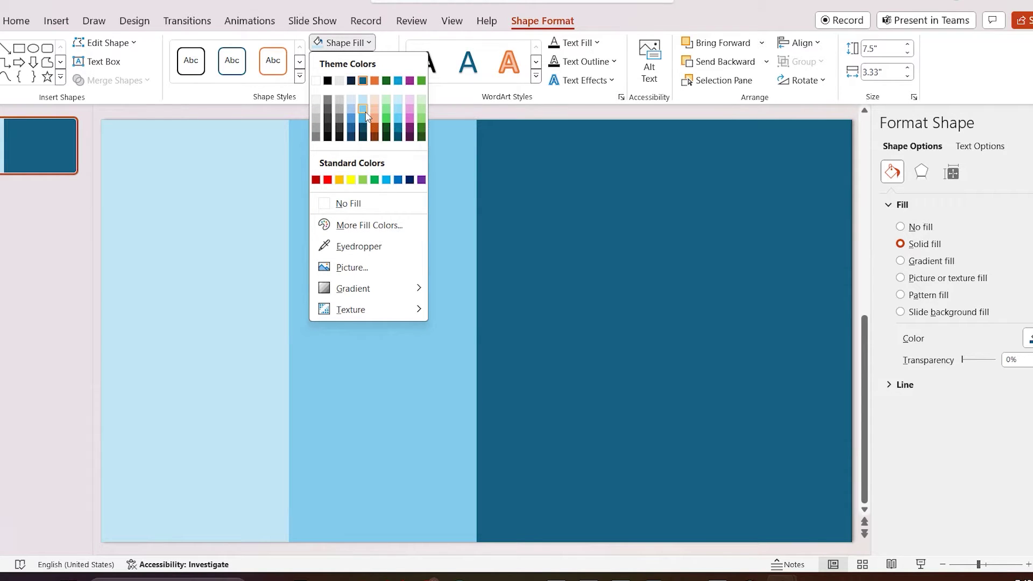
left_click(363, 110)
Fill the third column medium blue and the rightmost column darker teal.
left_click(522, 188)
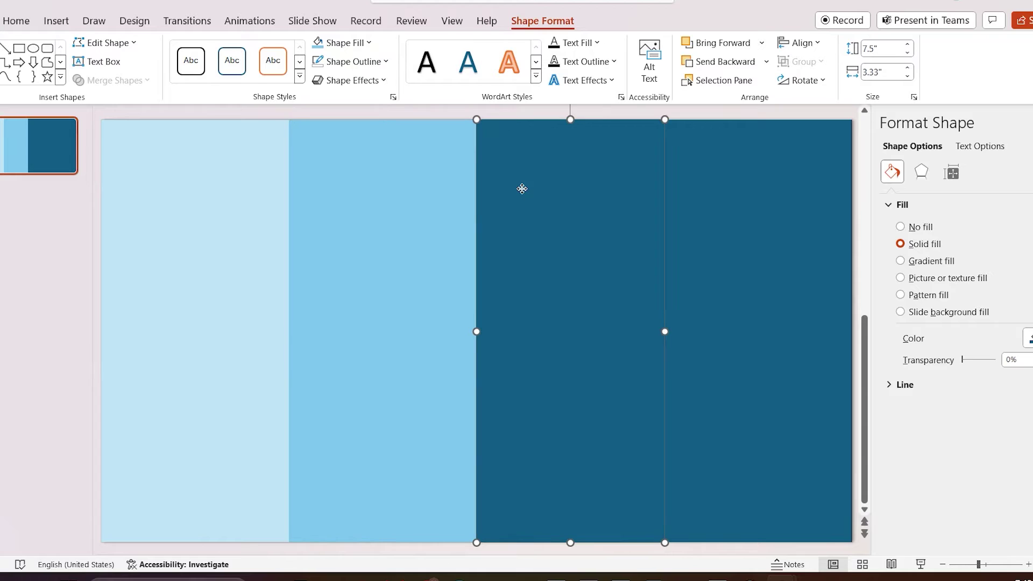
left_click(346, 50)
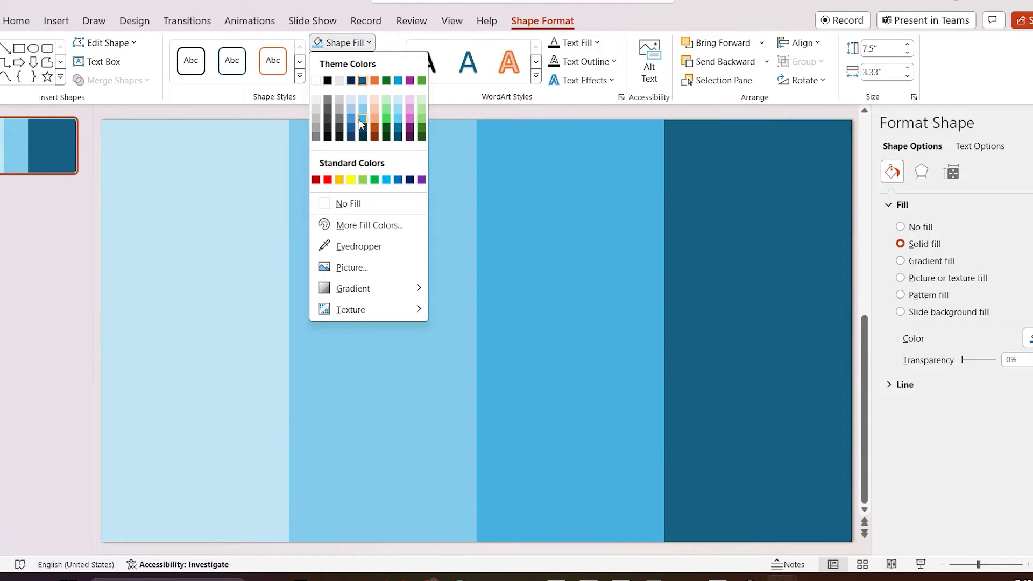
left_click(360, 123)
left_click(723, 208)
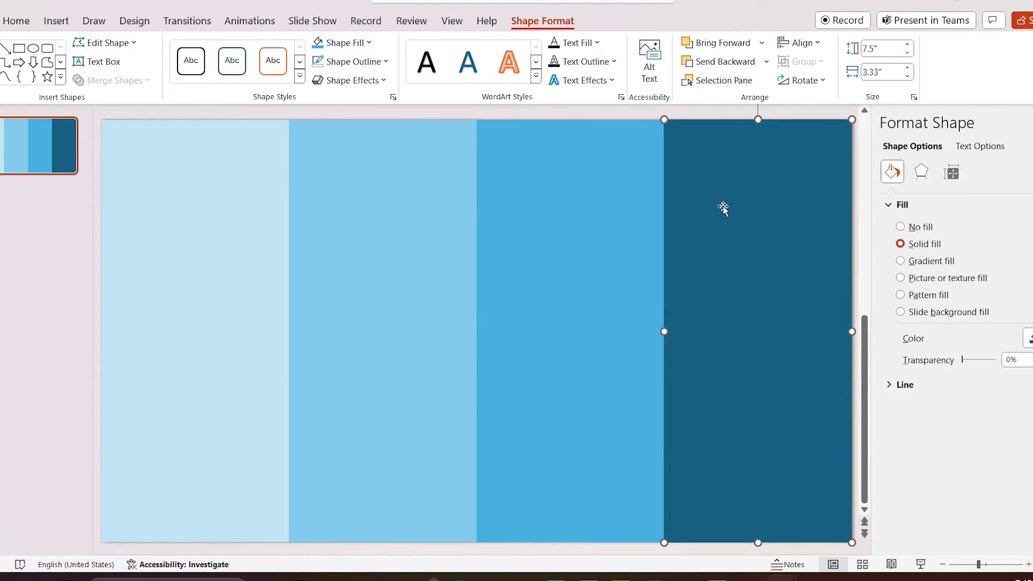
left_click(345, 44)
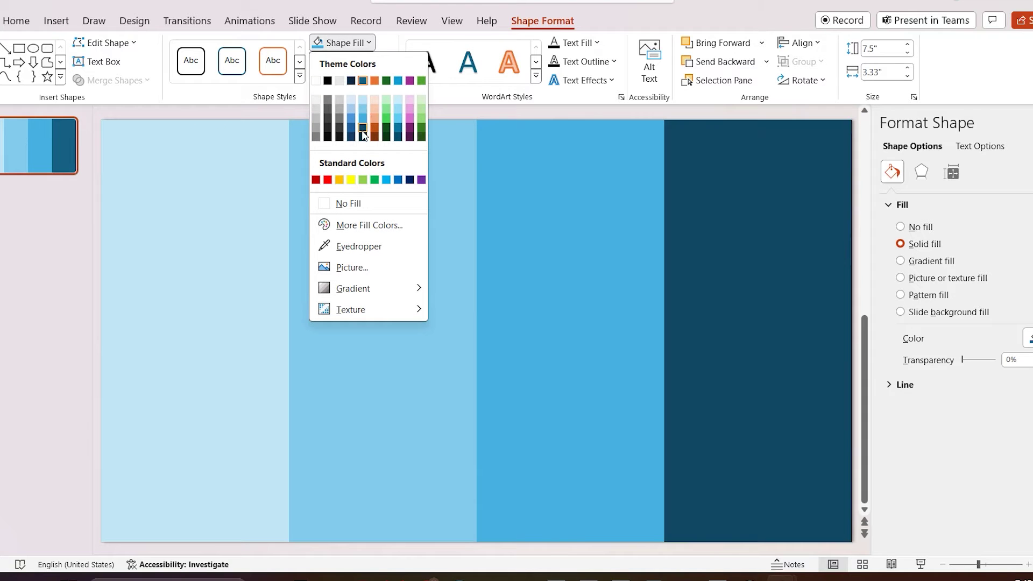
left_click(362, 135)
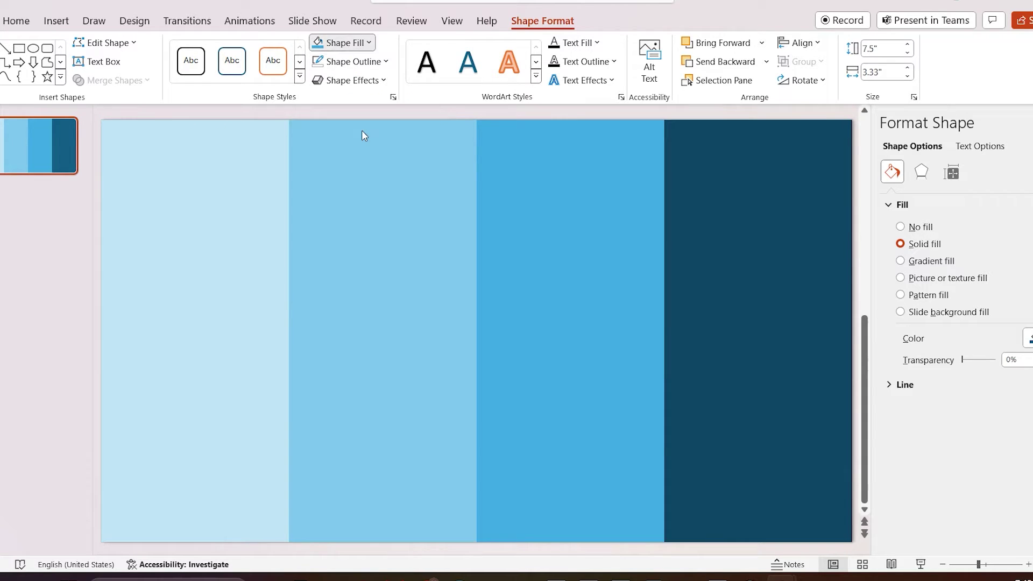
left_click(452, 113)
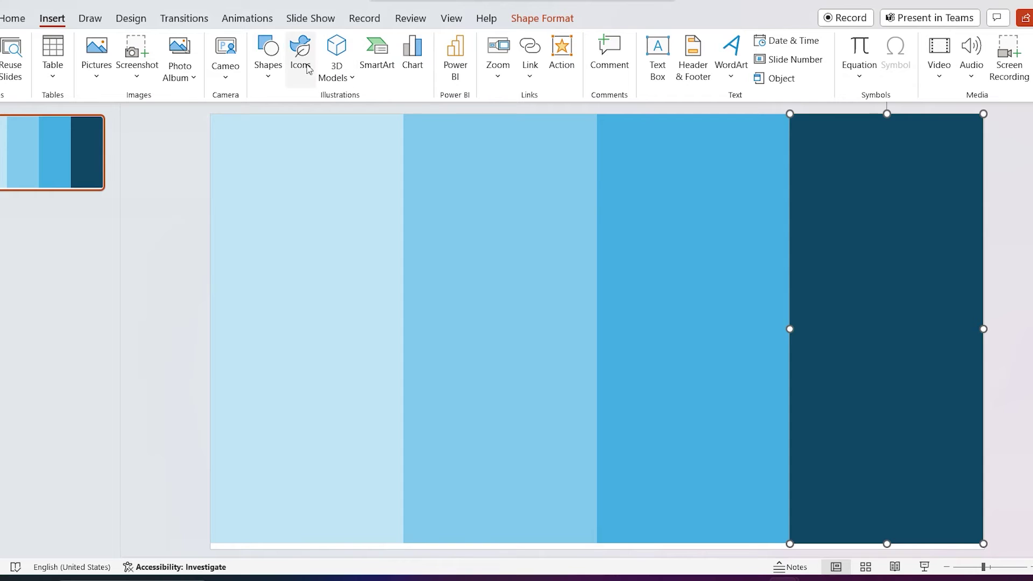
Insert four stock icons, including the cash icon, and place the cash icon in STEP 04.
left_click(307, 67)
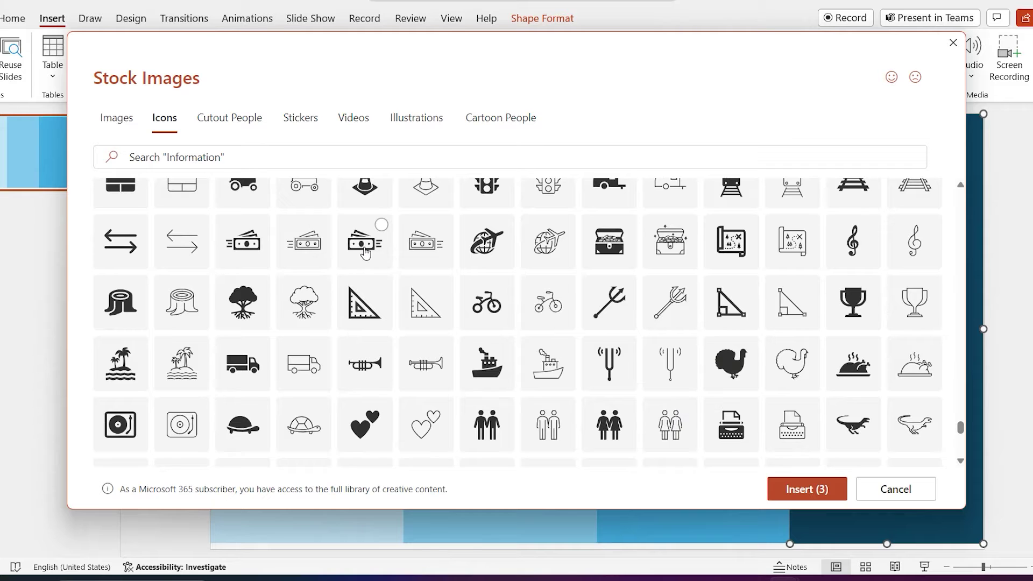
left_click(365, 253)
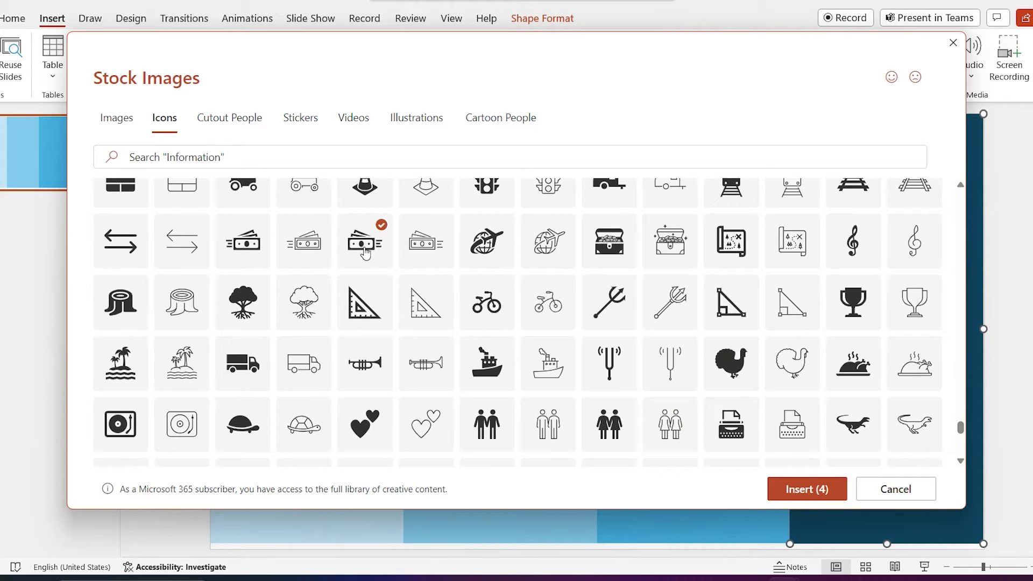
left_click(796, 487)
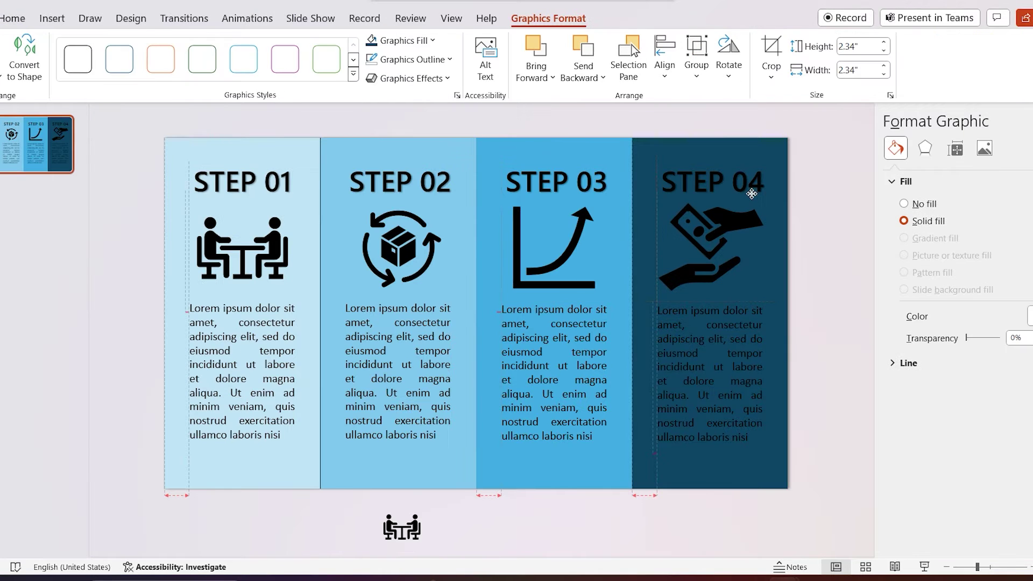
left_click_drag(748, 189, 758, 196)
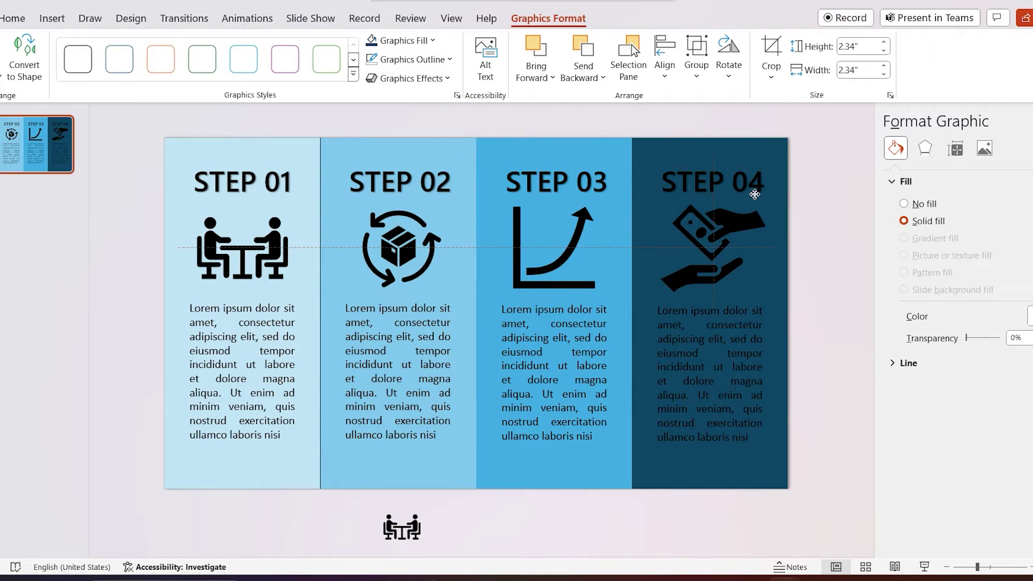
key("Escape")
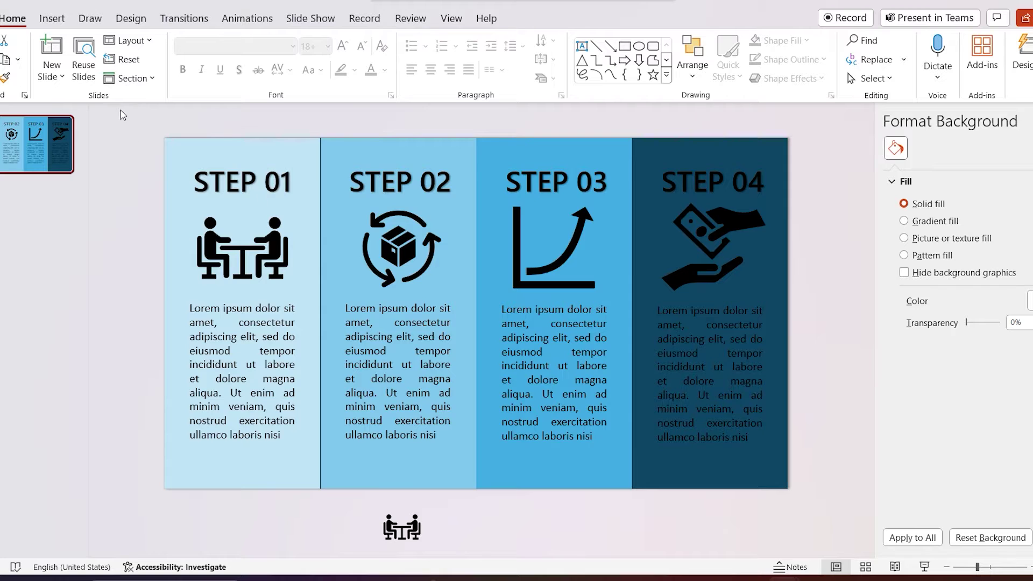
Group the STEP 01 column's objects, then the STEP 02 column's objects.
left_click_drag(120, 111, 333, 524)
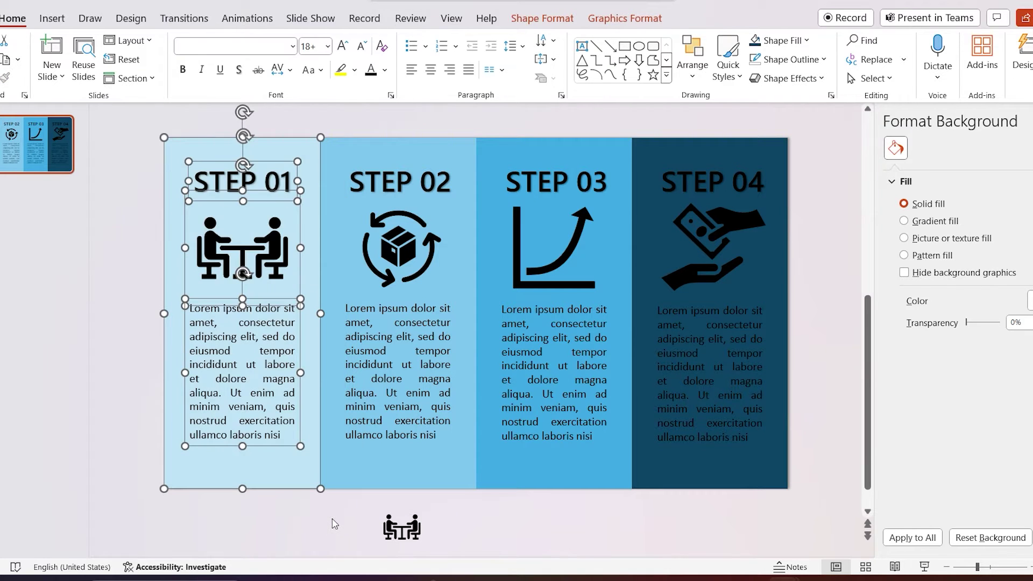
left_click(625, 18)
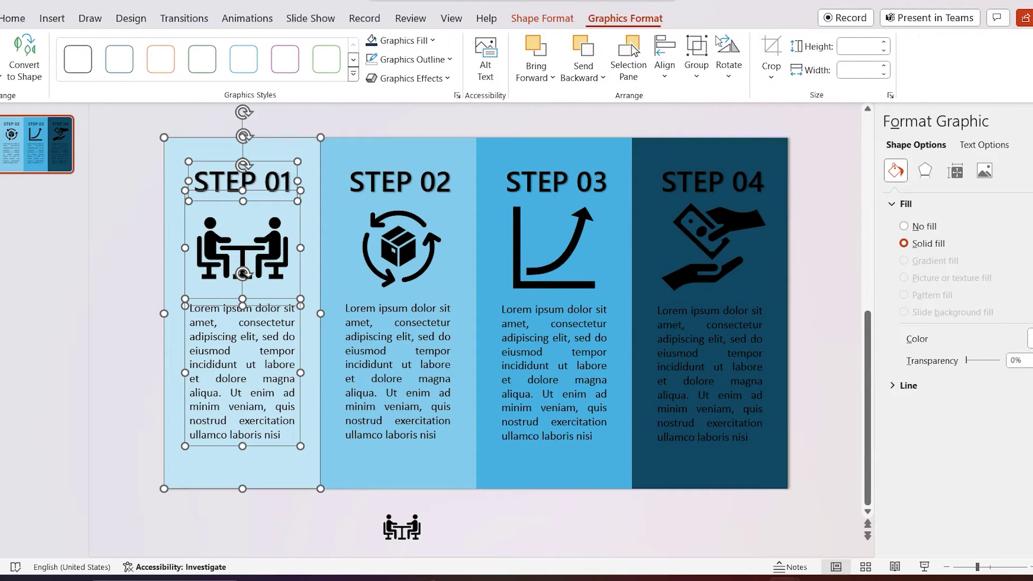
left_click(703, 54)
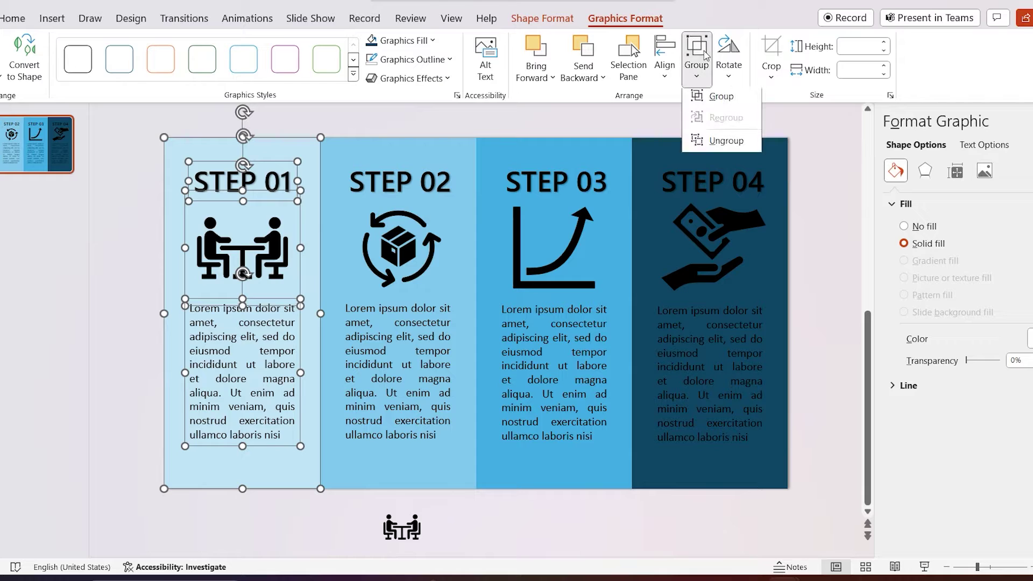
left_click(708, 97)
left_click_drag(300, 111, 486, 528)
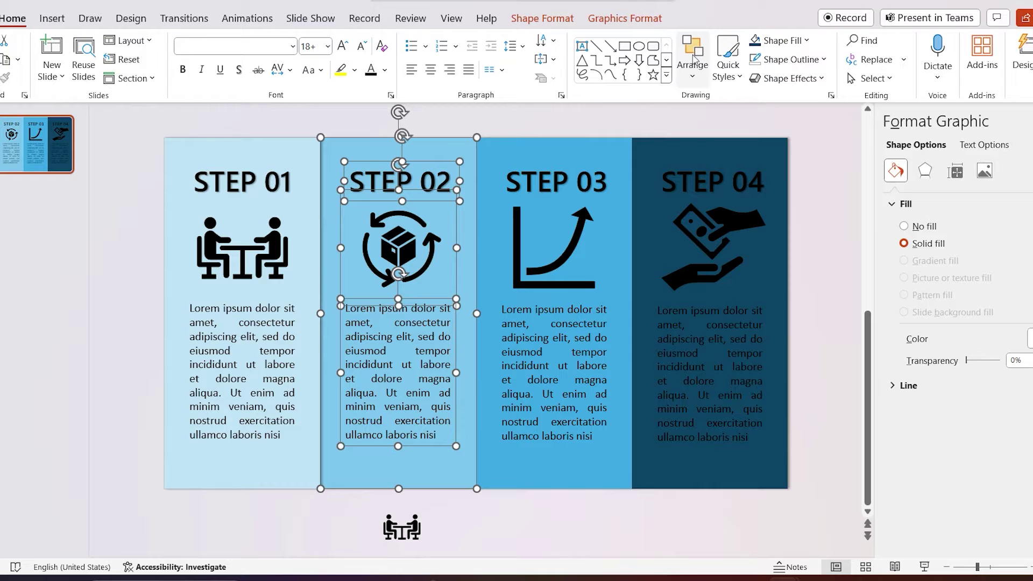
left_click(626, 19)
left_click(696, 57)
left_click(715, 100)
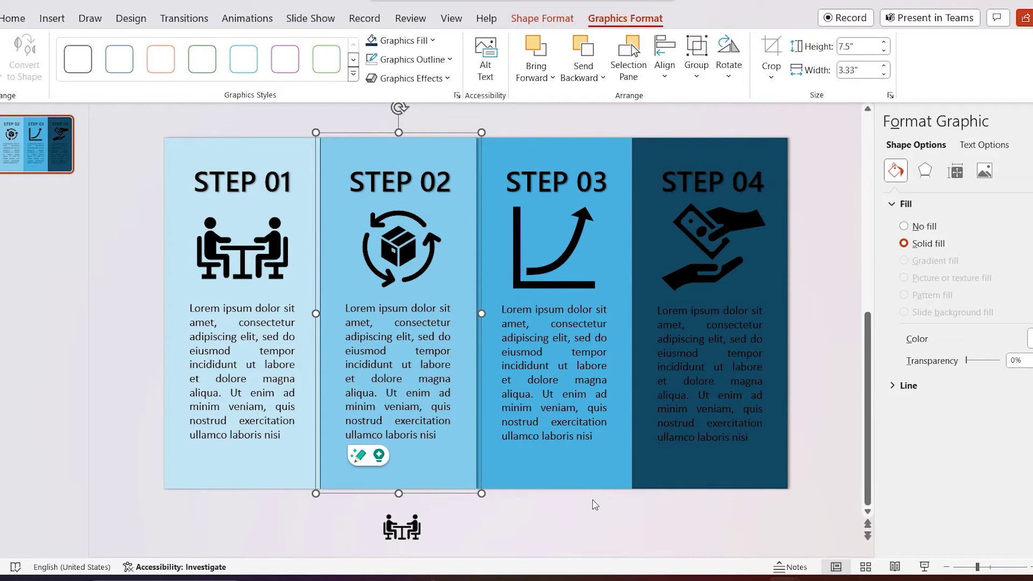
Group the STEP 03 column's objects, then the STEP 04 column's objects.
left_click(466, 123)
left_click_drag(466, 123, 649, 556)
left_click(624, 18)
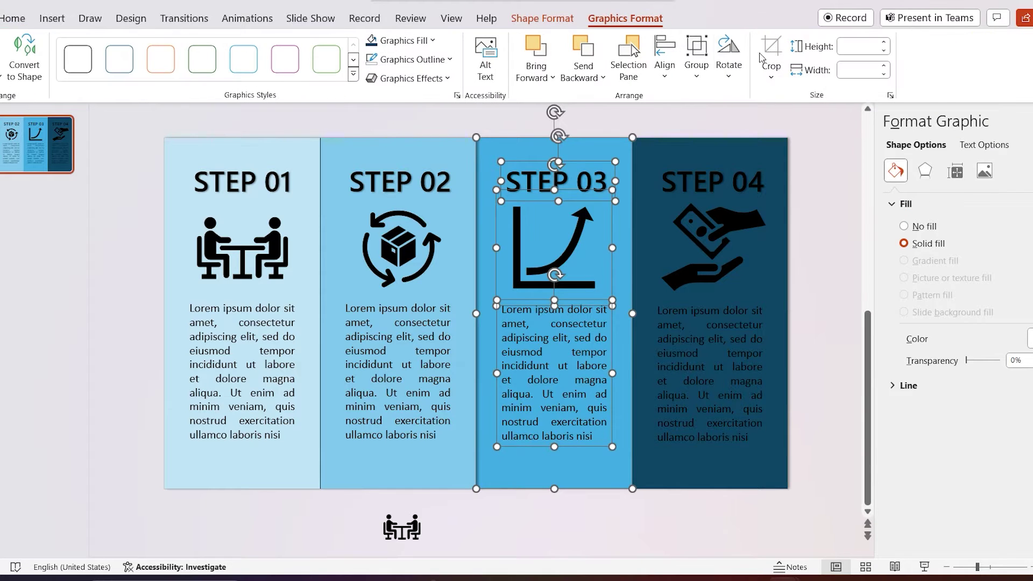
left_click(696, 62)
left_click(712, 99)
left_click(759, 122)
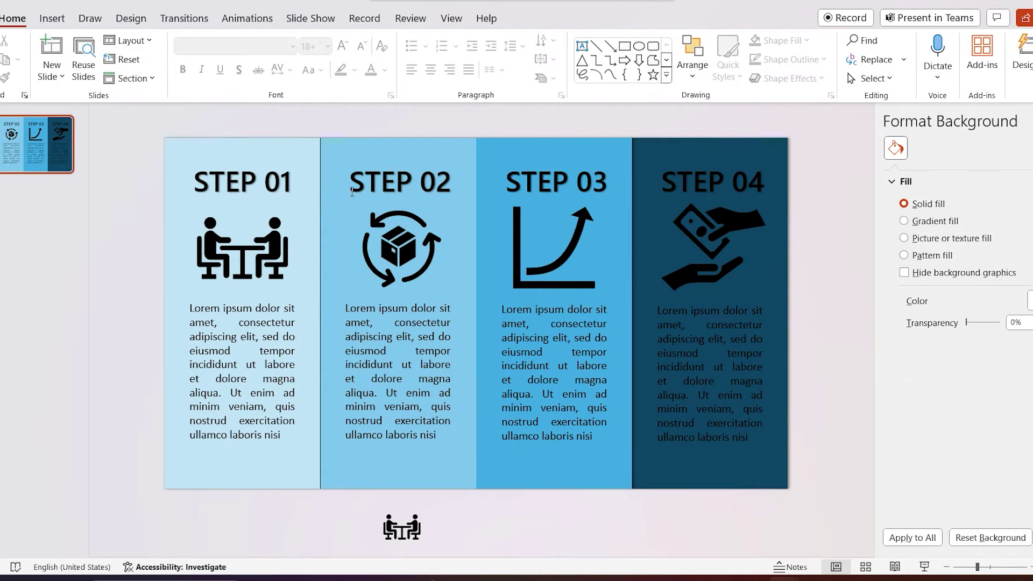
left_click(311, 191)
left_click_drag(606, 120, 812, 500)
left_click(612, 26)
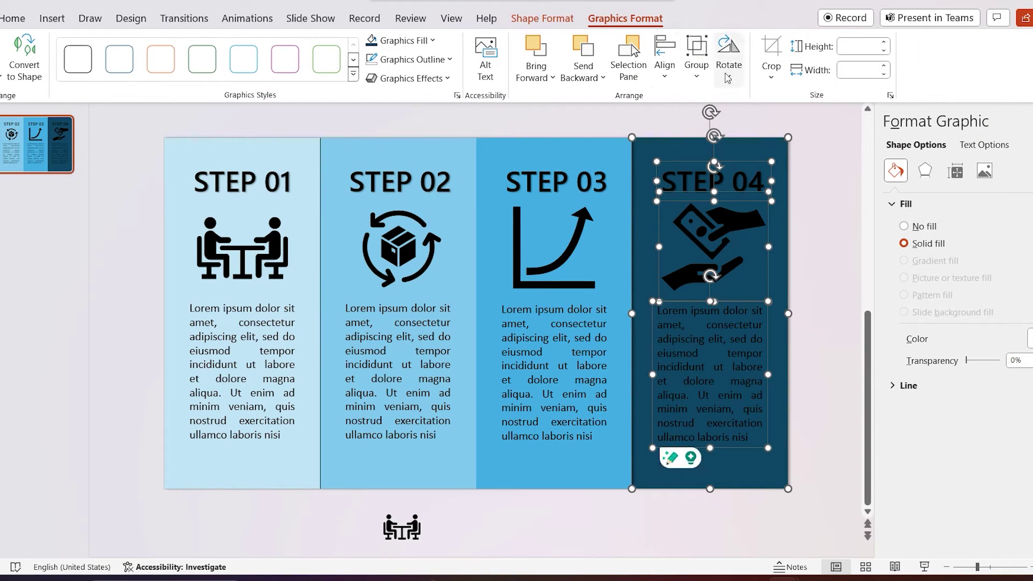
left_click(690, 76)
left_click(716, 99)
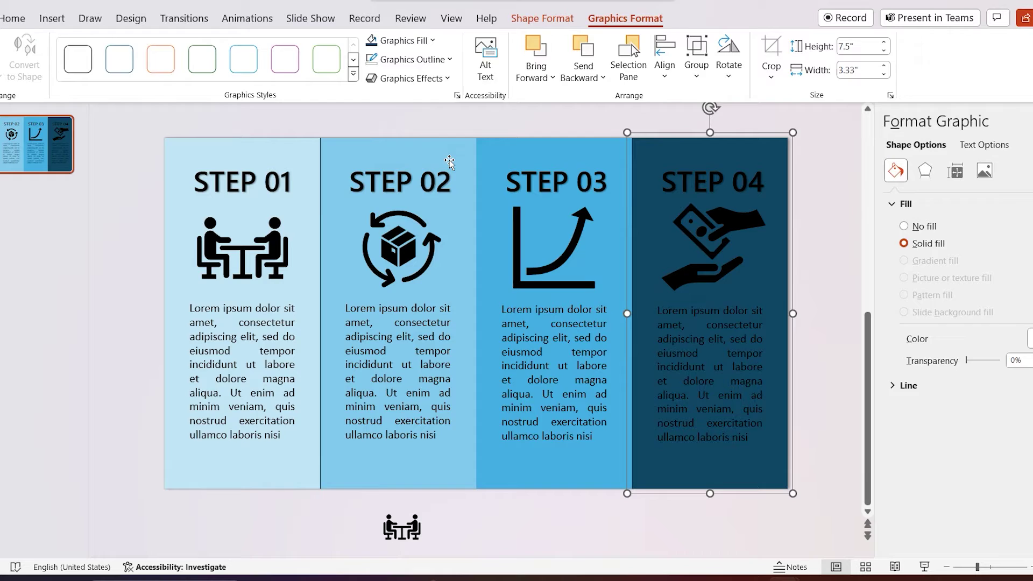
Send the STEP 02, STEP 03 and STEP 04 column graphics to the back.
left_click(334, 214)
right_click(334, 216)
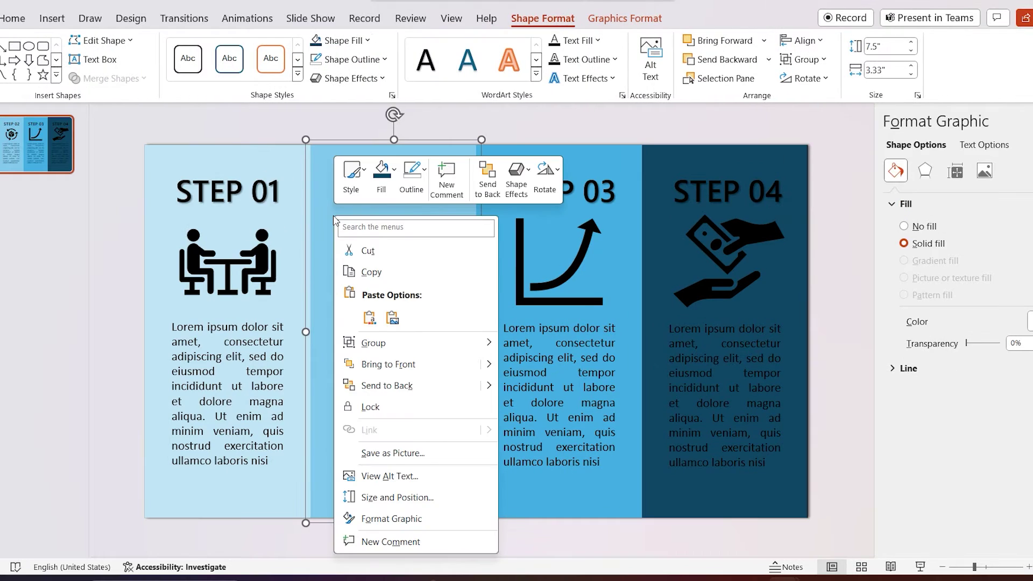
left_click(399, 385)
right_click(501, 289)
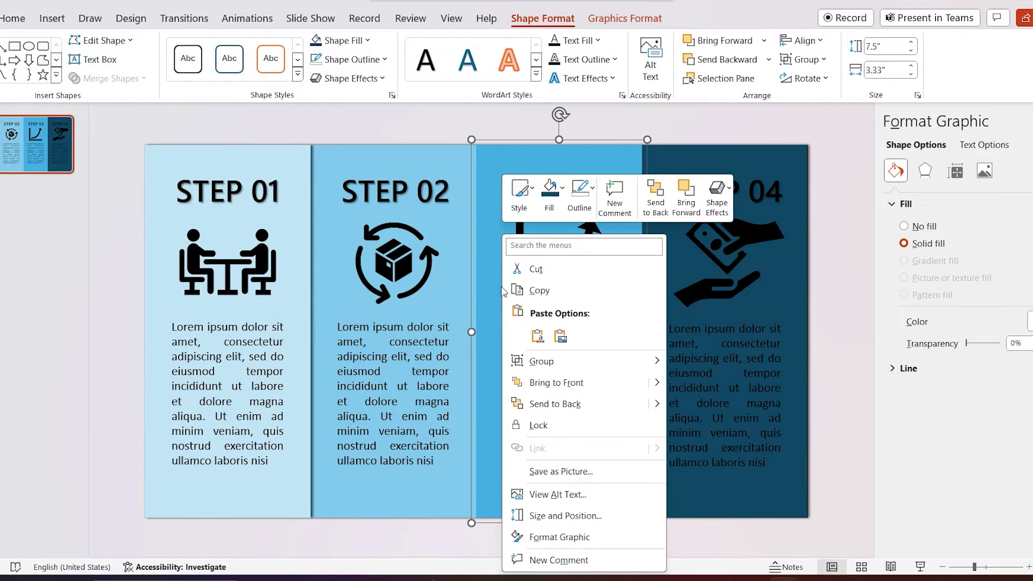
left_click(555, 404)
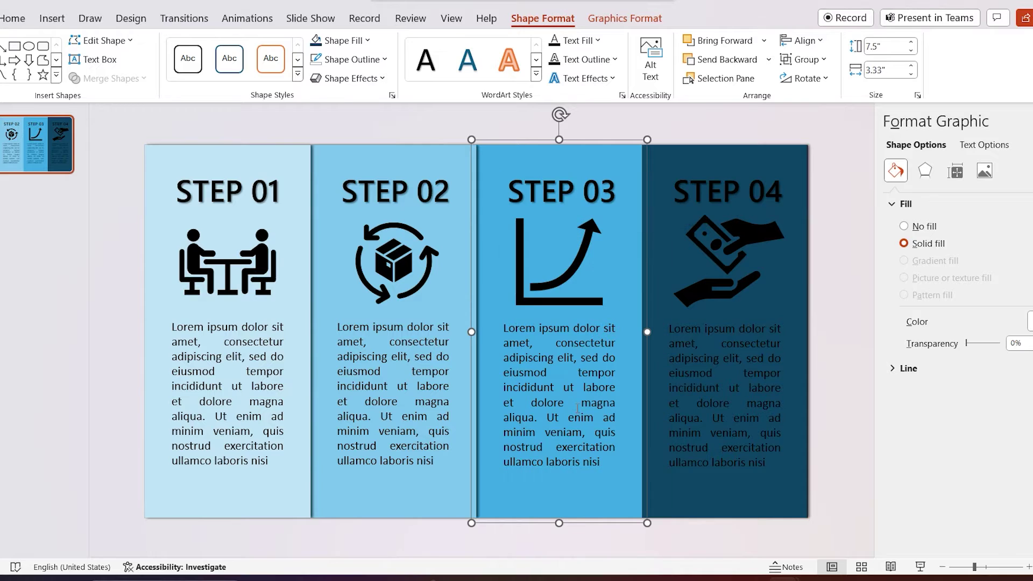
right_click(667, 193)
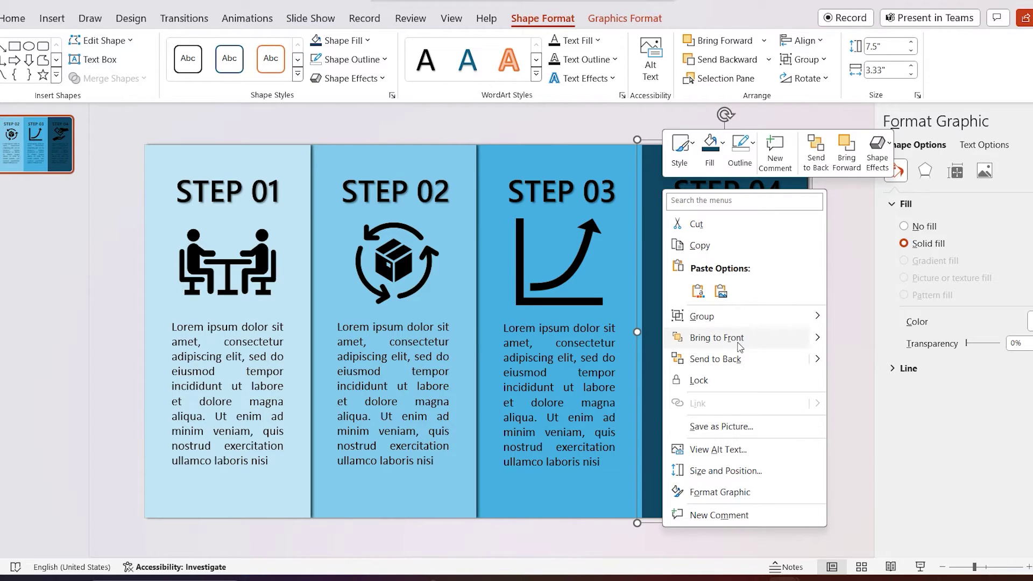
left_click(713, 359)
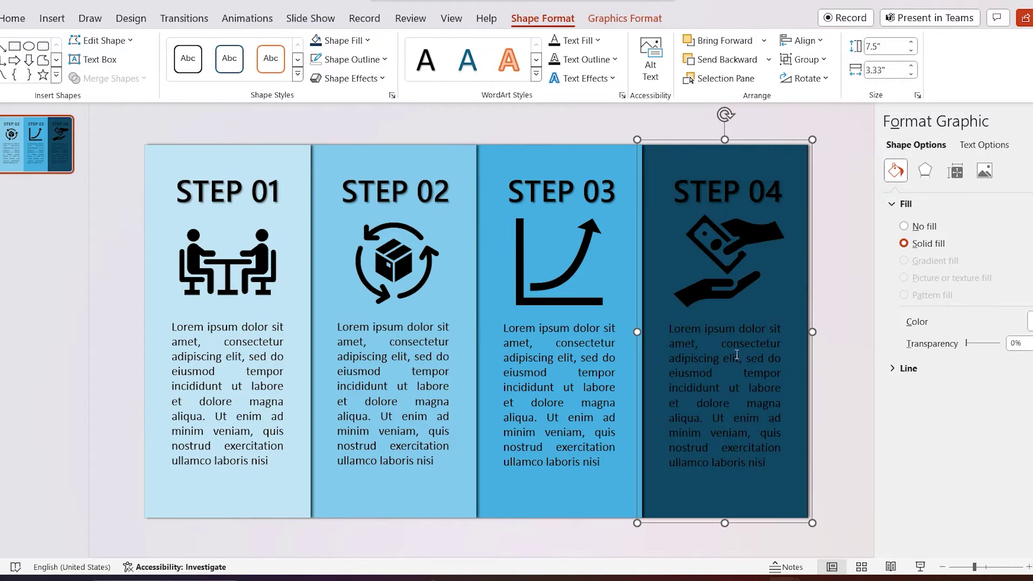
left_click(539, 132)
Duplicate the infographic slide and slide STEP 04 behind STEP 03 on the copy.
right_click(1, 148)
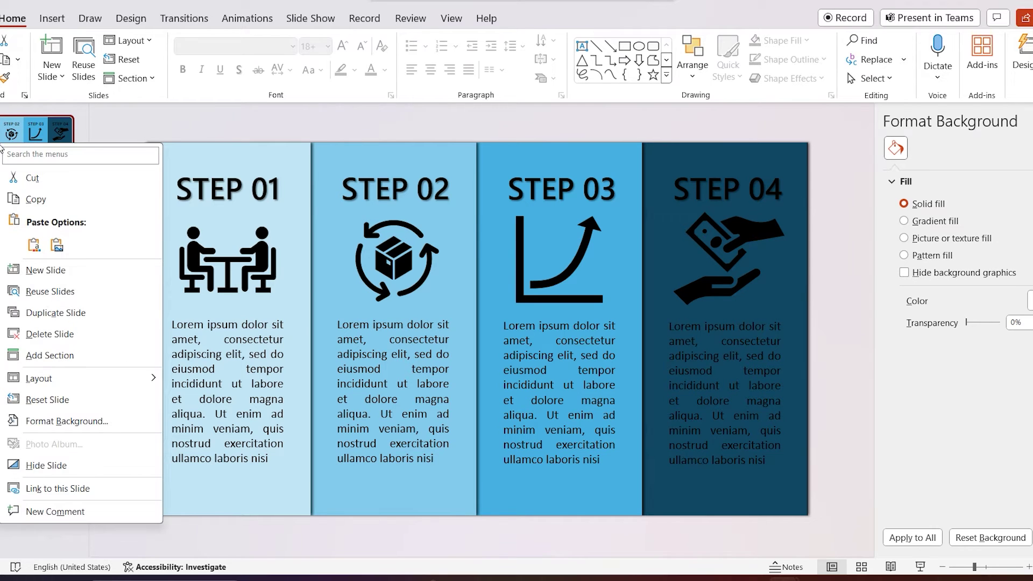
left_click(54, 312)
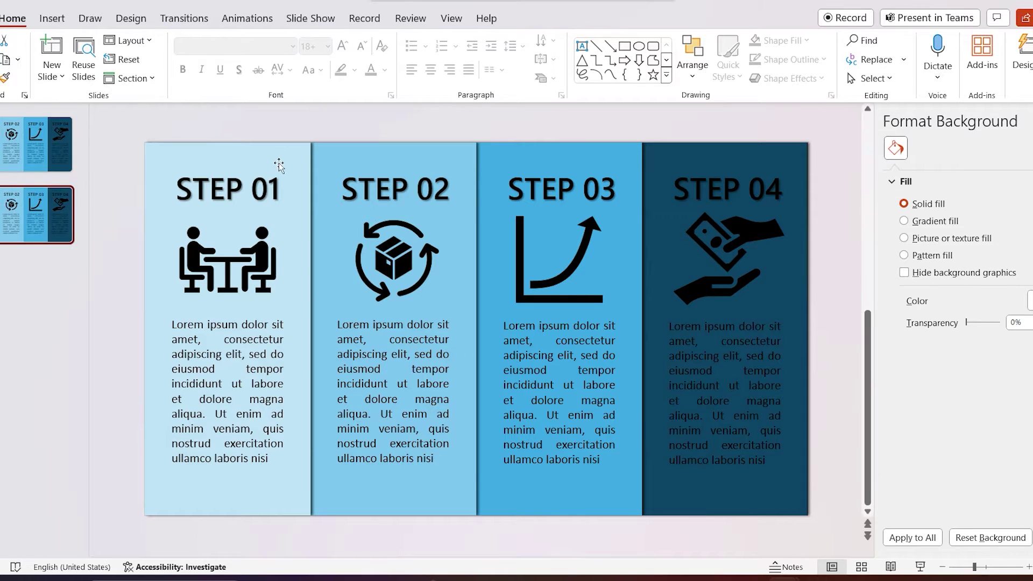
left_click(665, 193)
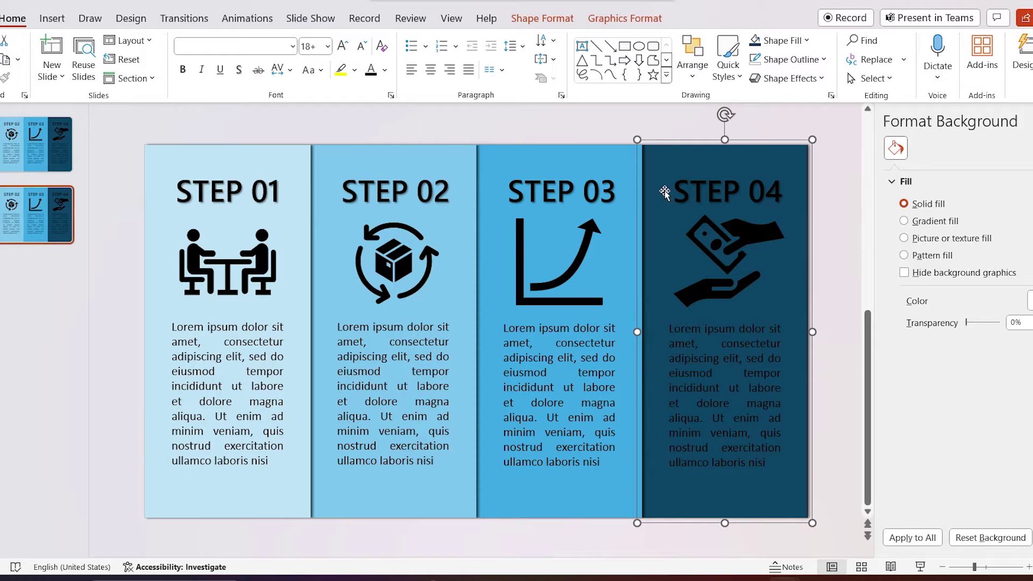
left_click_drag(679, 152, 540, 147)
Move the STEP 03–04 stack behind STEP 02, then the whole stack behind STEP 01.
left_click_drag(470, 119, 704, 554)
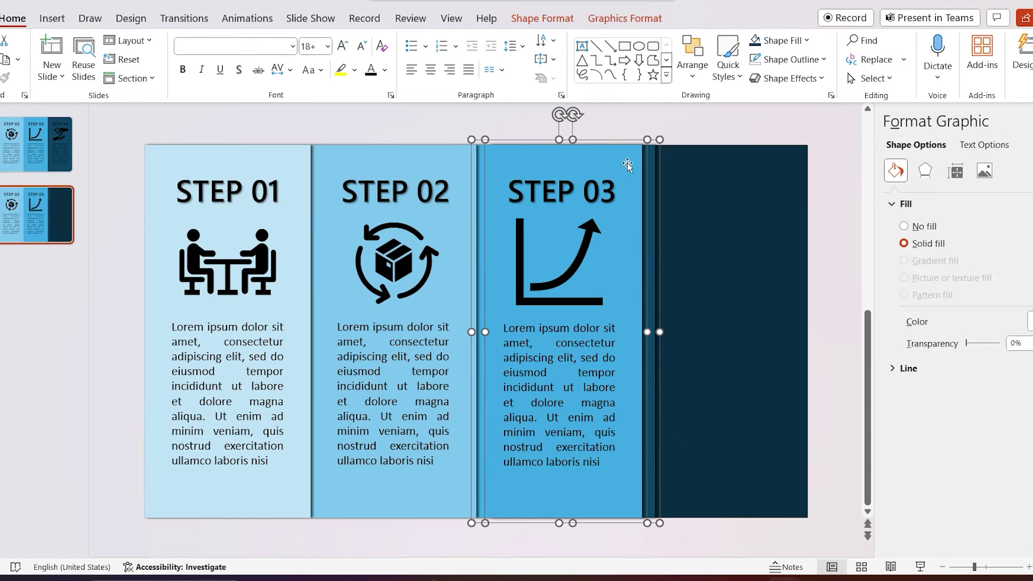
left_click_drag(623, 157, 472, 155)
left_click(310, 121)
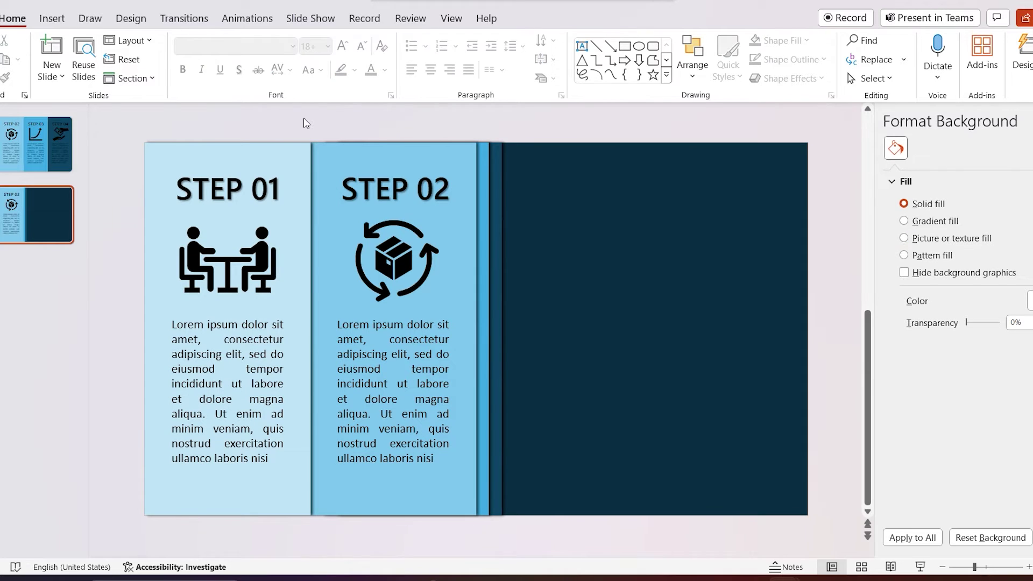
left_click_drag(304, 122, 564, 557)
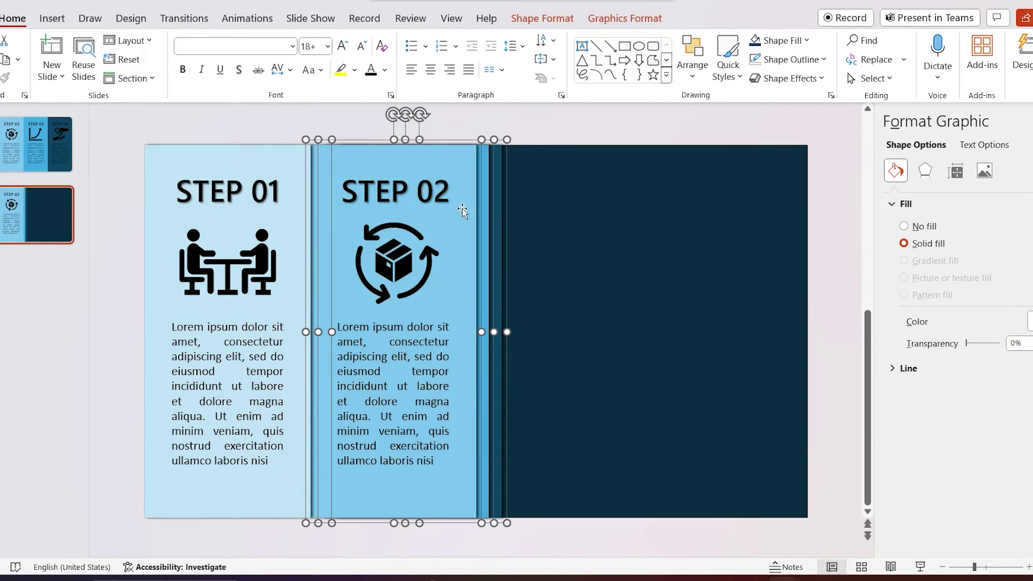
left_click_drag(464, 165, 310, 161)
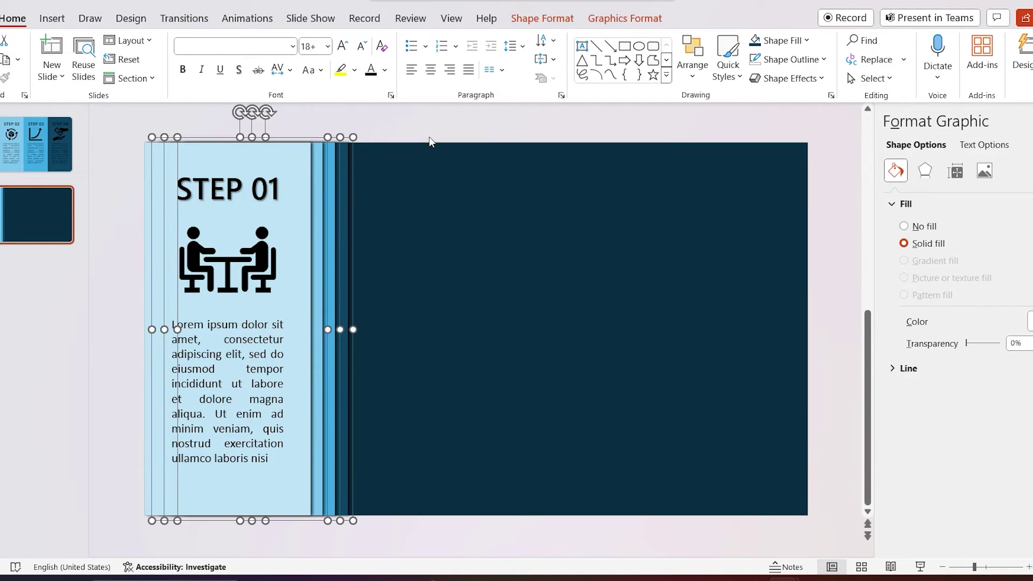
key("Escape")
scroll(323, 215, "up", 1)
left_click(327, 254)
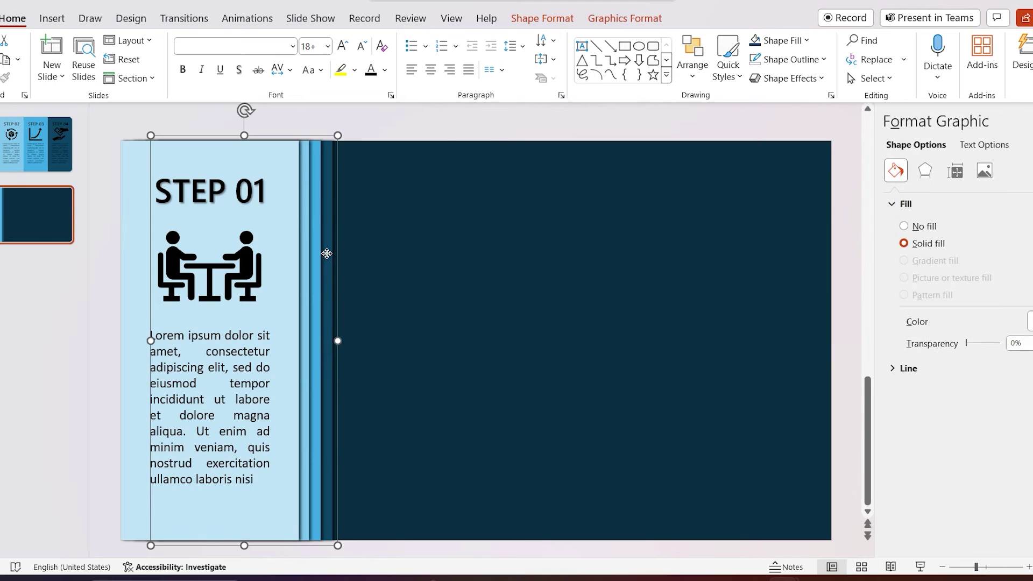
scroll(326, 253, "down", 1)
Push the stacked step columns off the slide's left edge.
left_click(107, 125)
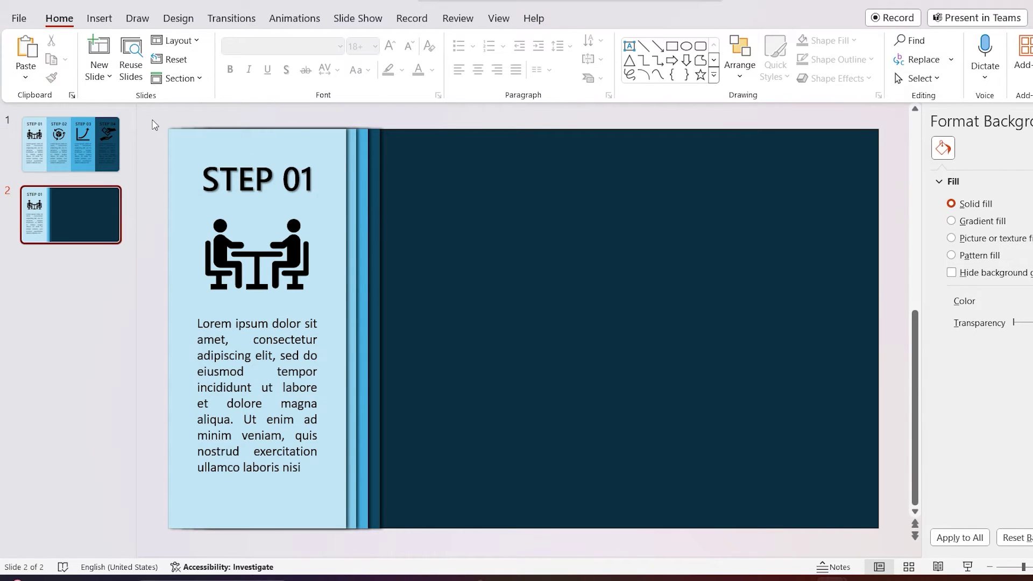
left_click_drag(152, 120, 399, 563)
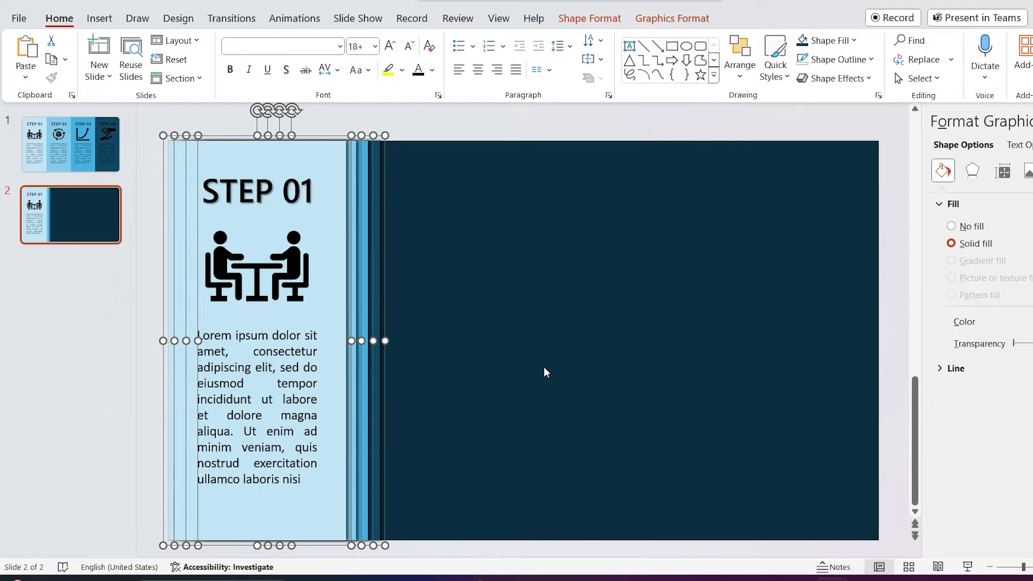
scroll(546, 372, "down", 3)
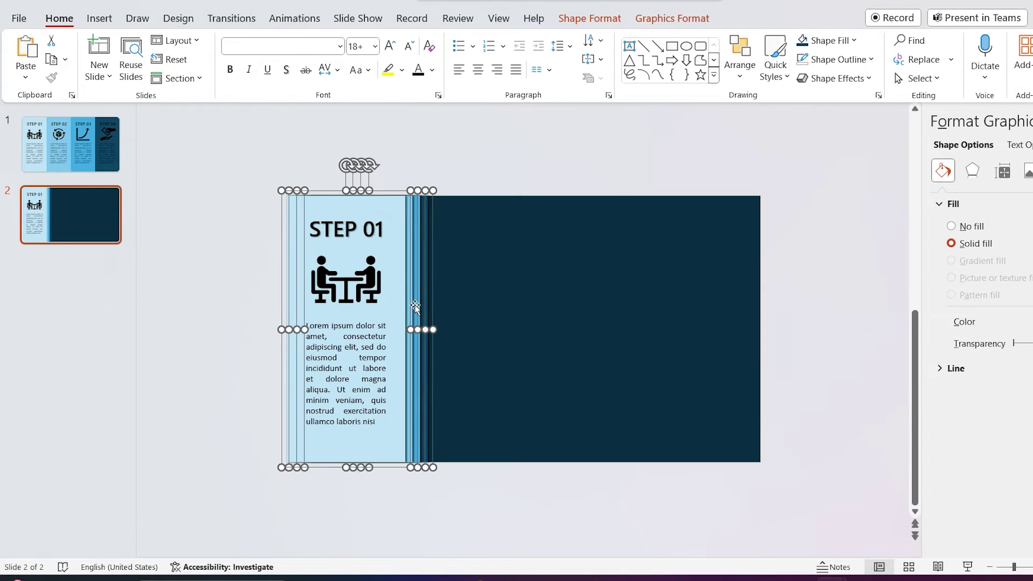
left_click_drag(395, 270, 288, 272)
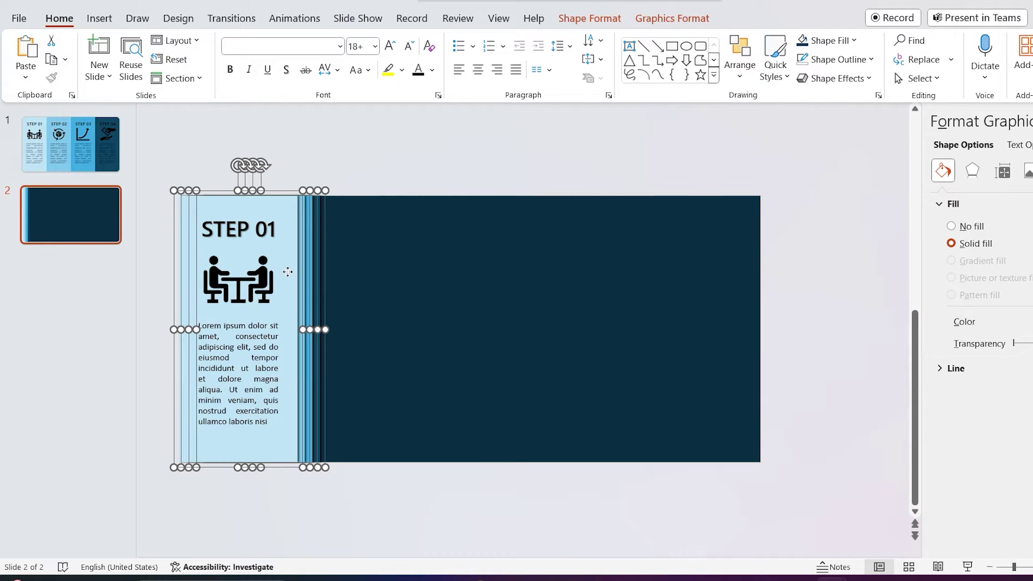
Duplicate slide 2 and move the four-step infographic slide to the end.
right_click(87, 194)
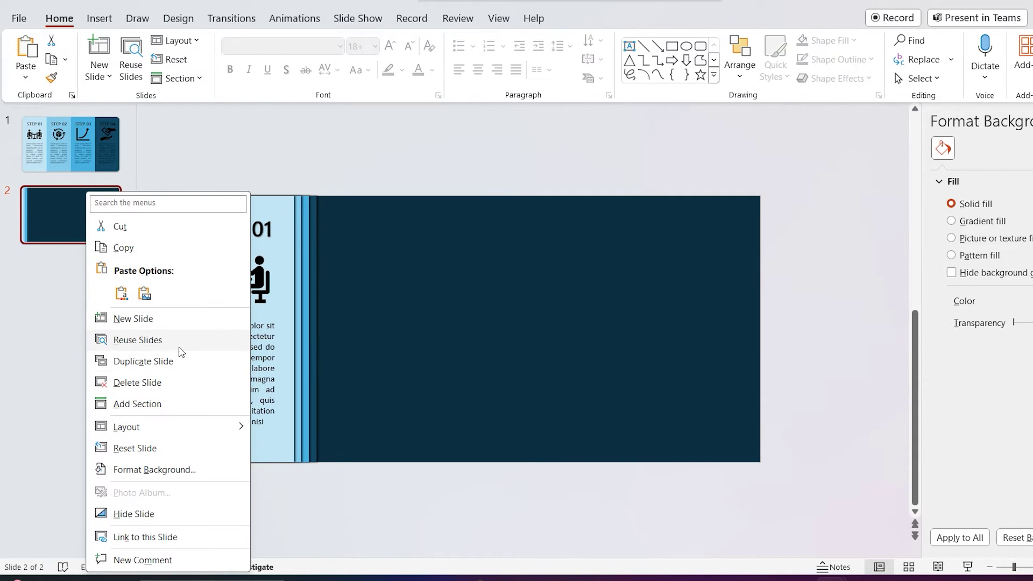
left_click(178, 361)
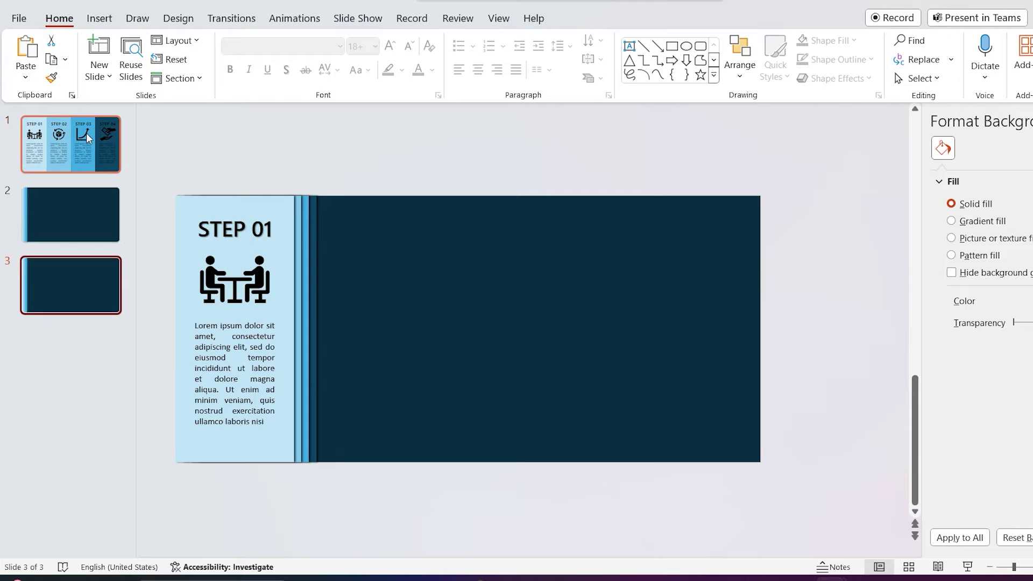
left_click_drag(88, 138, 84, 301)
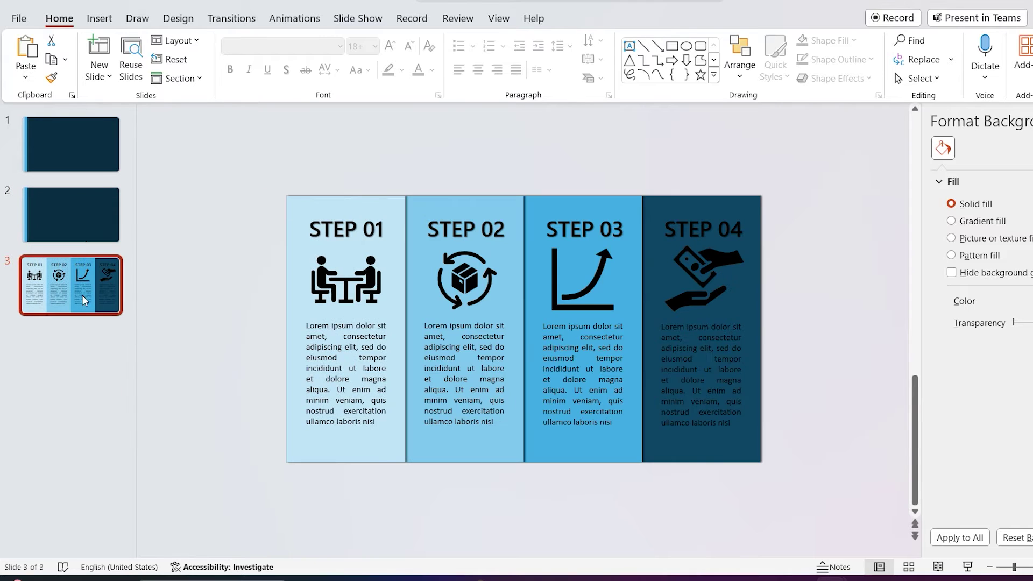
On slide 2, move the STEP 01 stack back onto the slide's left edge.
left_click(81, 215)
left_click(199, 196)
left_click_drag(147, 161, 408, 532)
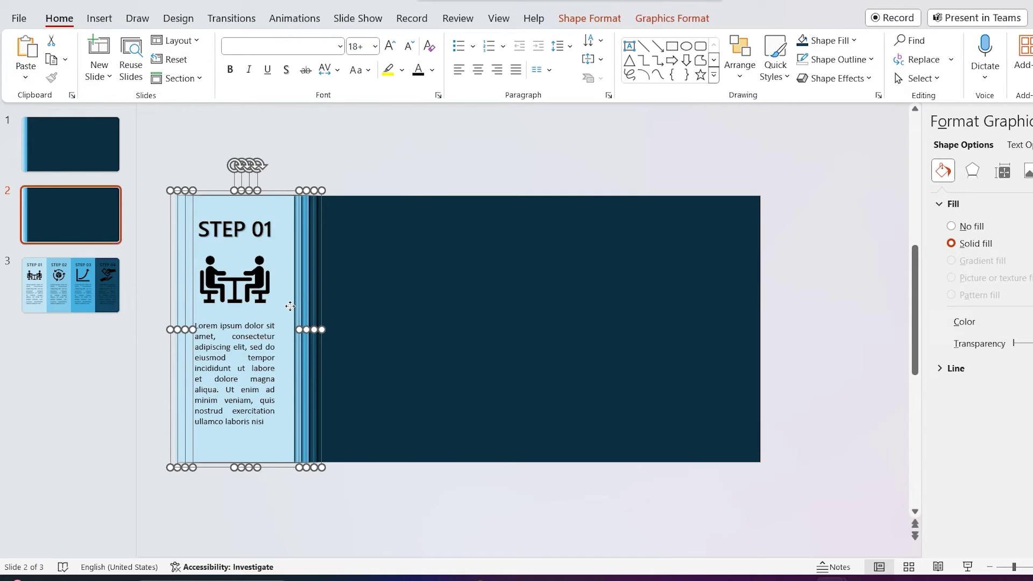
left_click_drag(290, 306, 397, 308)
left_click(375, 167)
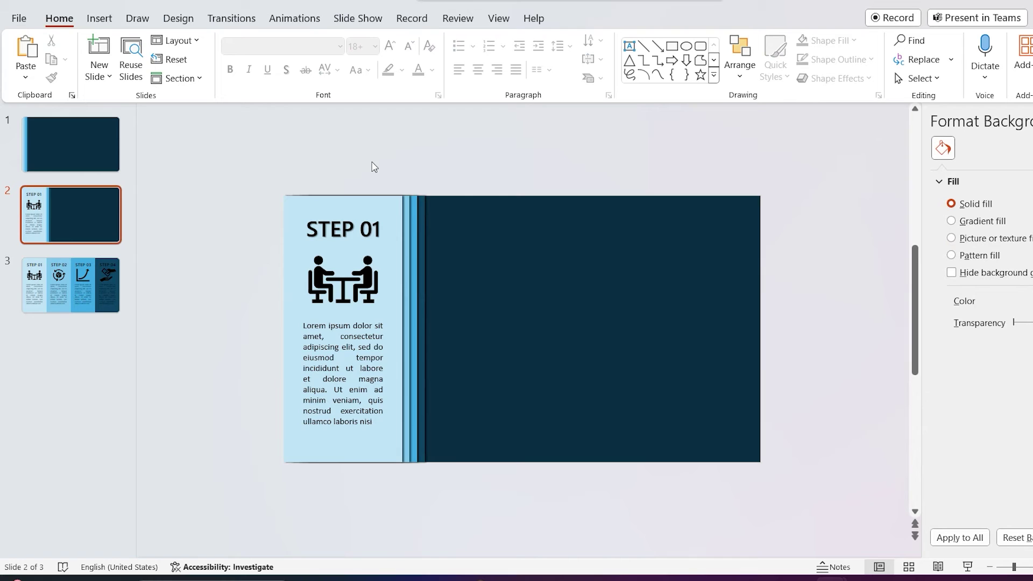
Select the STEP 01 title and people icon on slide 2 and fill the icon white.
left_click(341, 275)
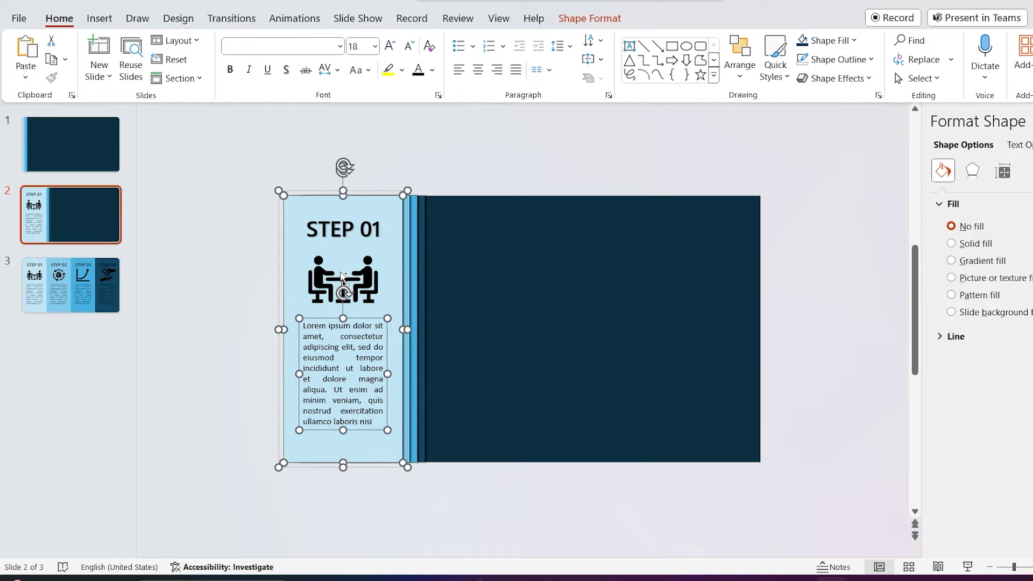
left_click(324, 232)
left_click(369, 286, "shift")
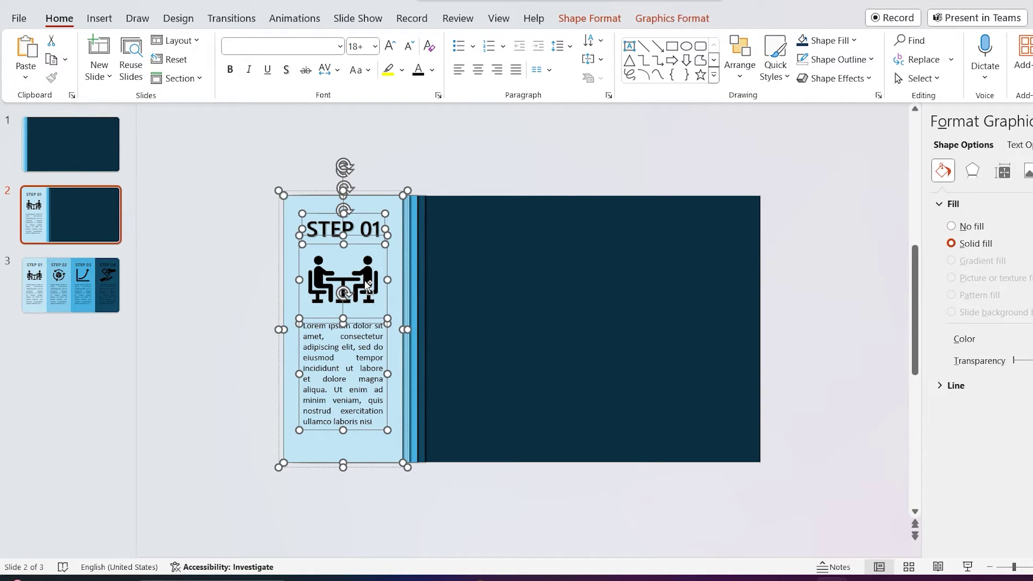
left_click(669, 19)
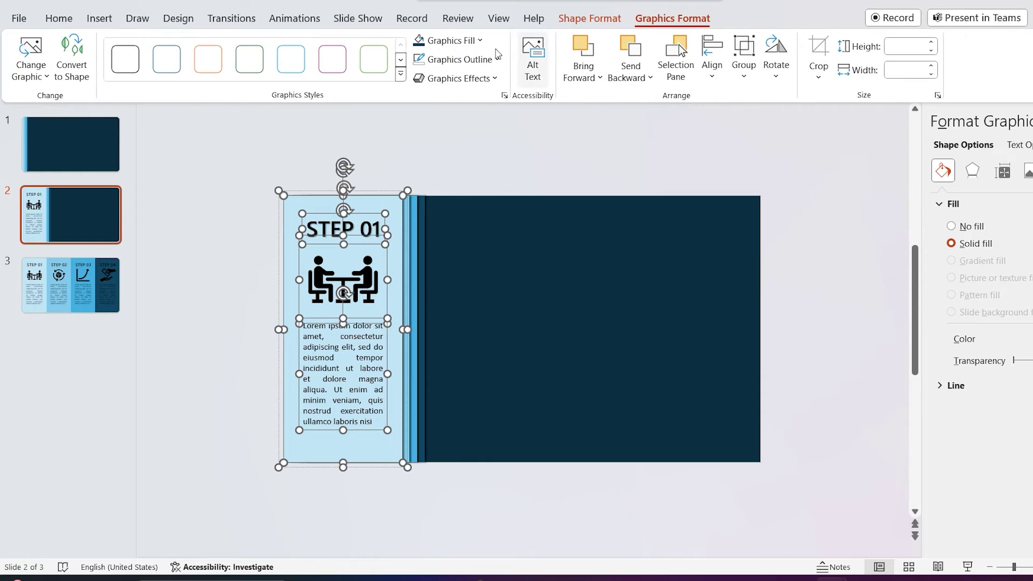
left_click(441, 43)
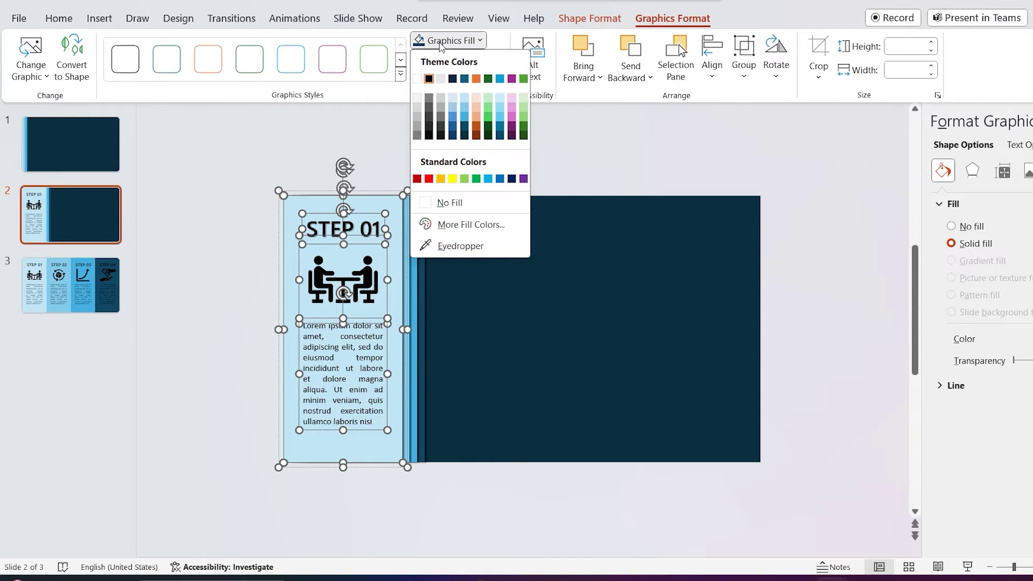
left_click(417, 79)
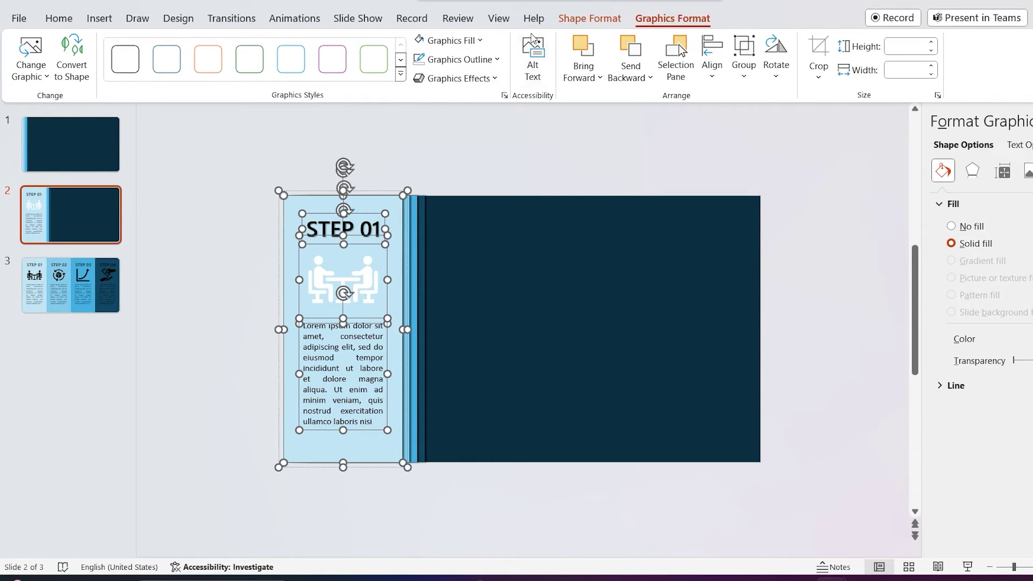
Set the STEP 01 title and body text colour to white.
left_click(575, 16)
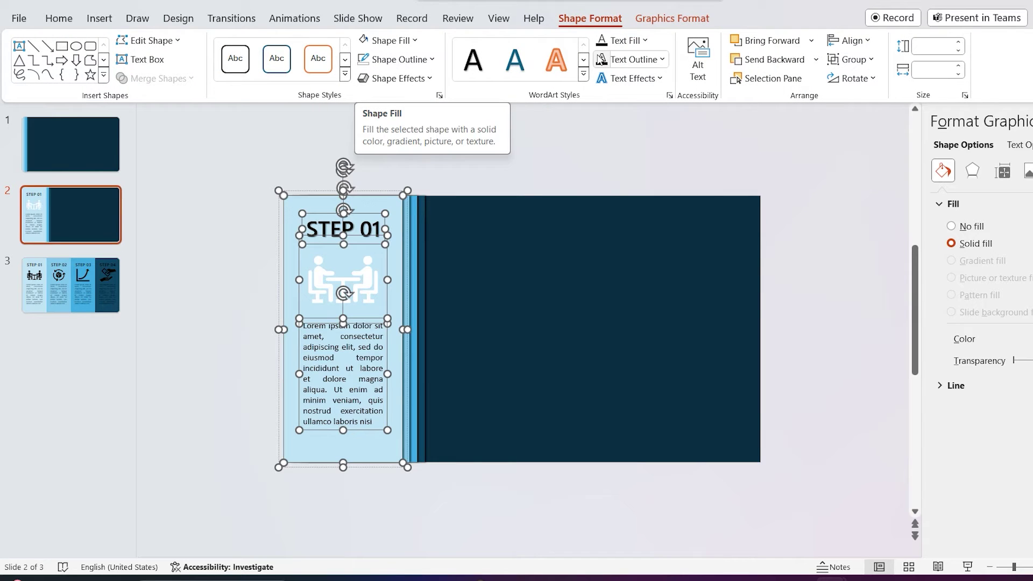
left_click(619, 44)
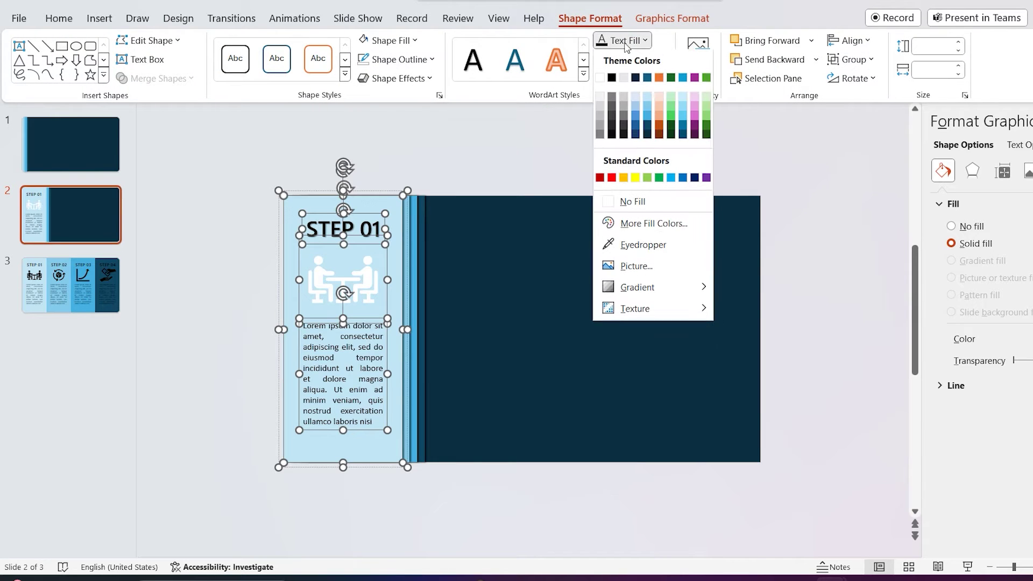
left_click(601, 79)
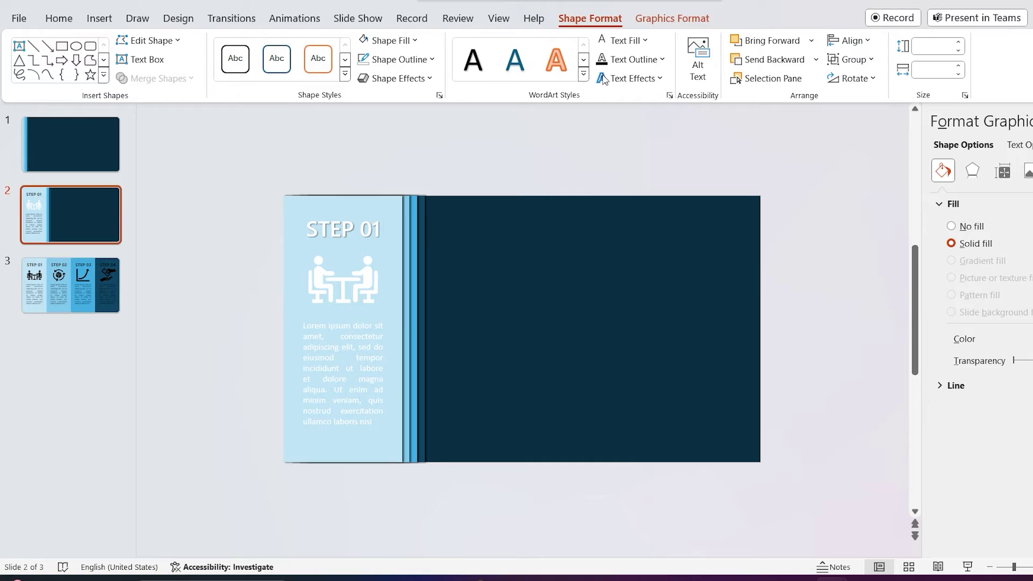
left_click(62, 210)
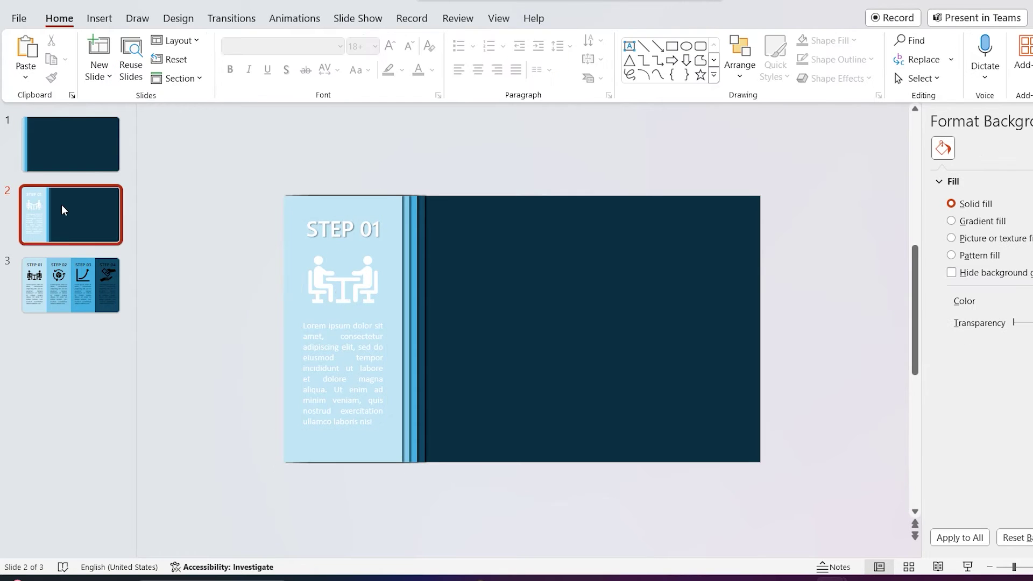
Duplicate slide 2 as slide 3, where the STEP 02 column is revealed.
right_click(62, 210)
left_click(120, 361)
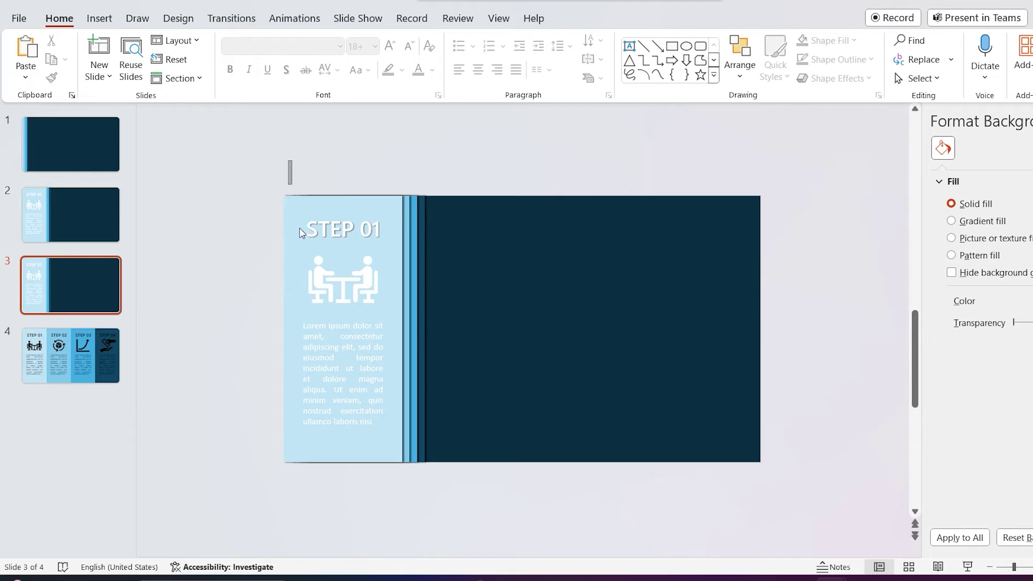
left_click_drag(289, 160, 453, 502)
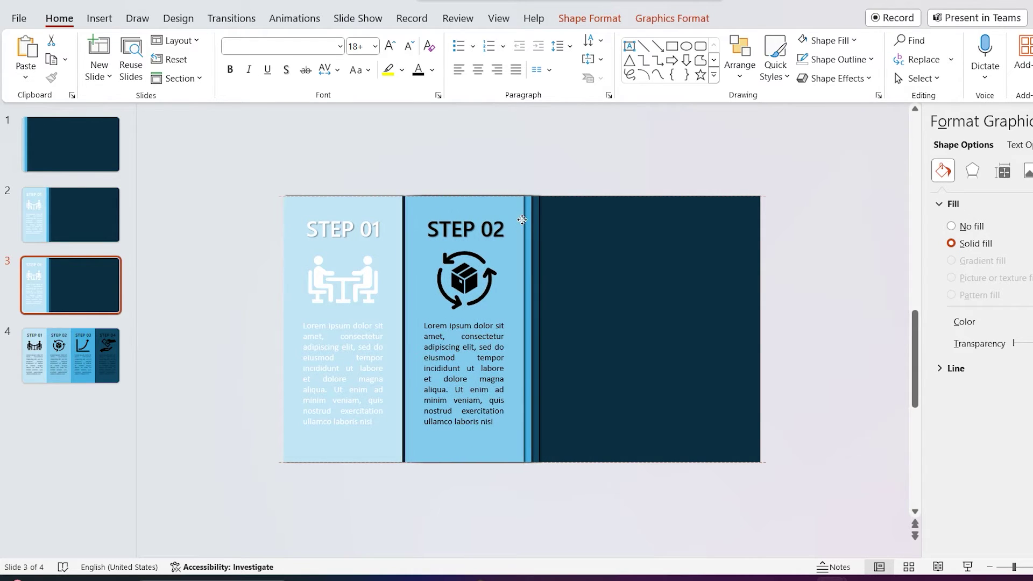
left_click(518, 222)
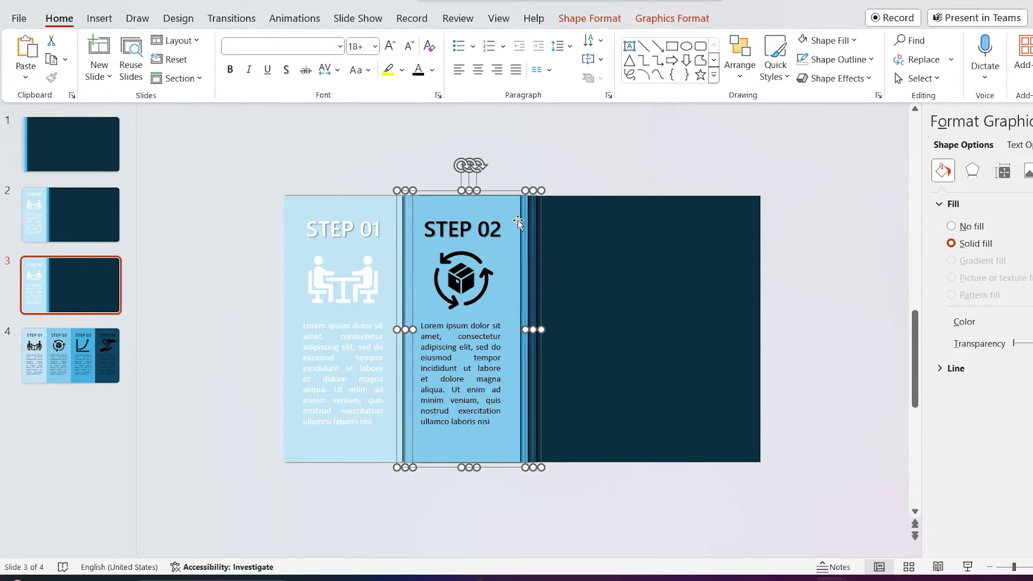
Duplicate slide 3 as slide 4 and copy the STEP 02 column rightward to form STEP 03.
left_click(509, 162)
right_click(99, 274)
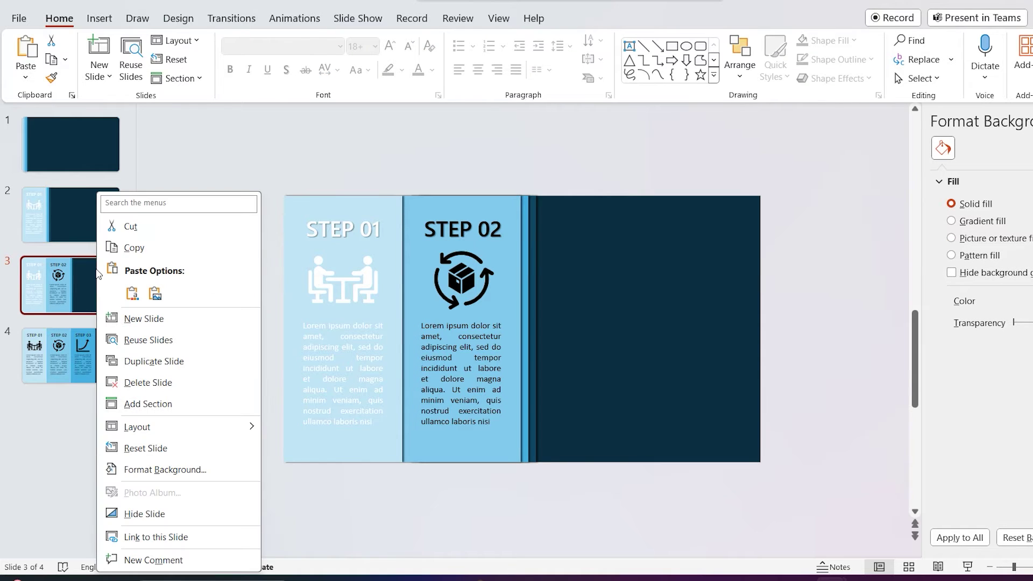
left_click(191, 362)
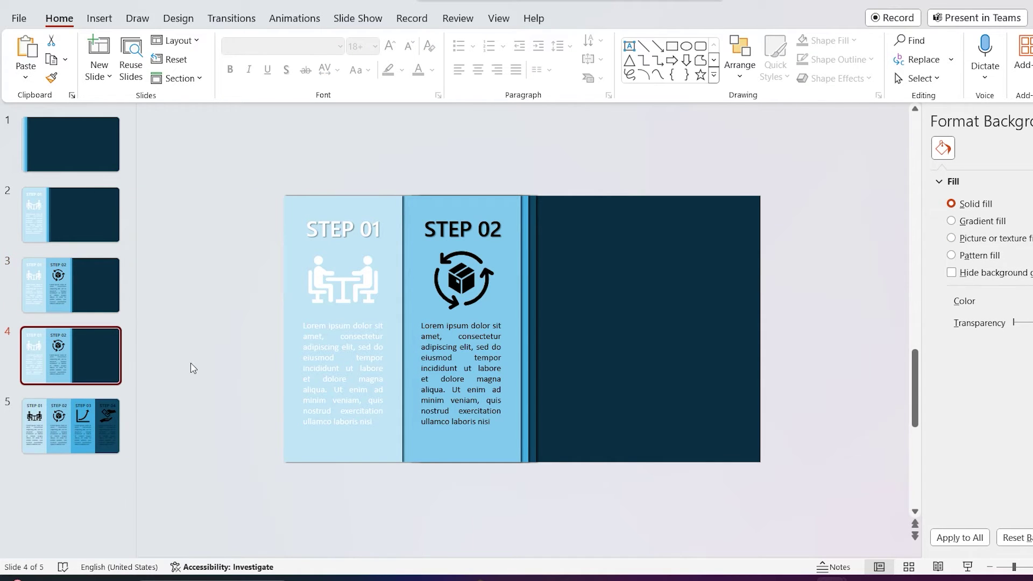
left_click(527, 261)
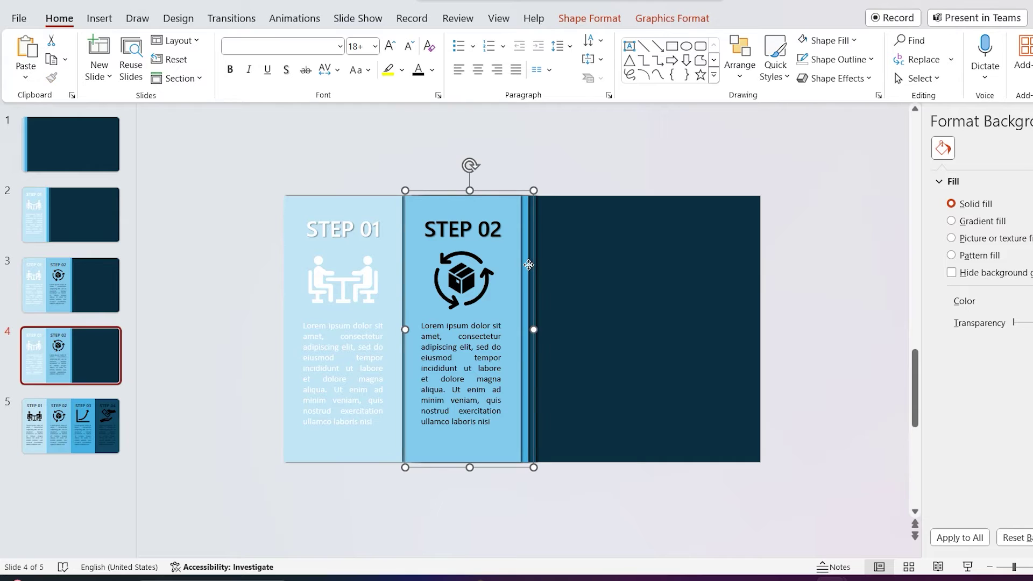
left_click_drag(413, 152, 571, 532)
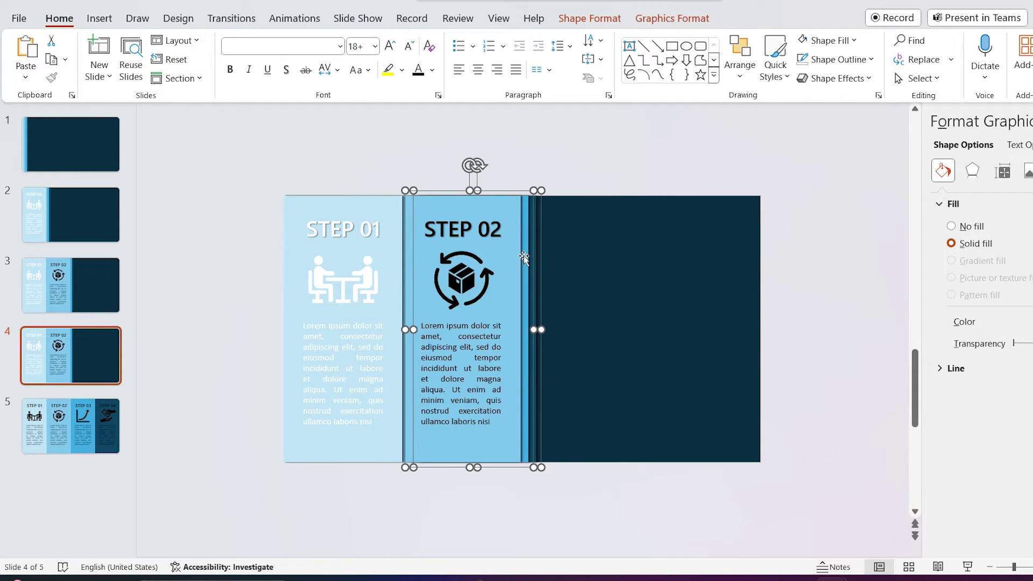
left_click_drag(524, 258, 633, 255)
left_click(70, 285)
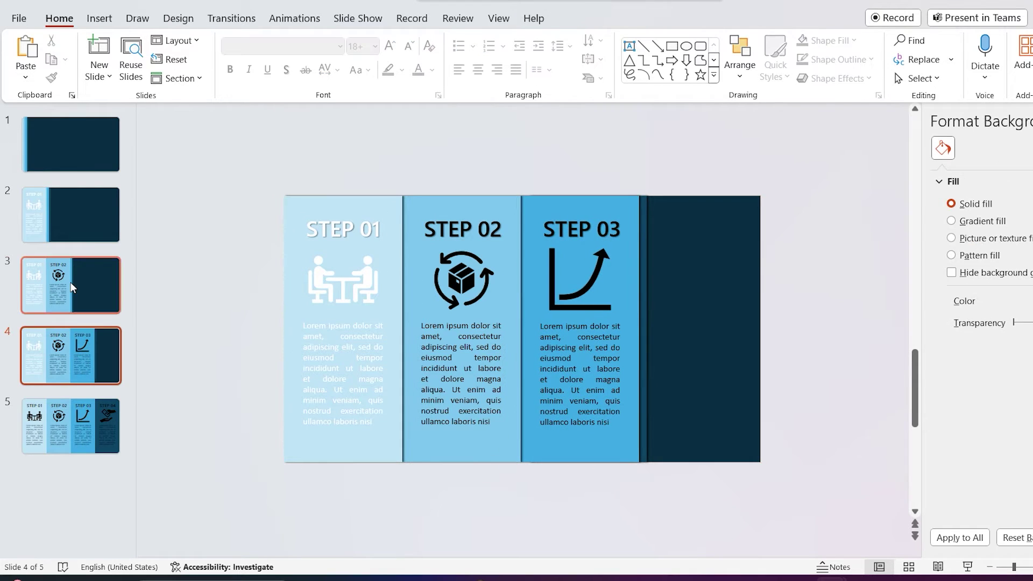
Select the STEP 01 title, icon and body text on slide 3 and make the text black.
left_click(329, 229)
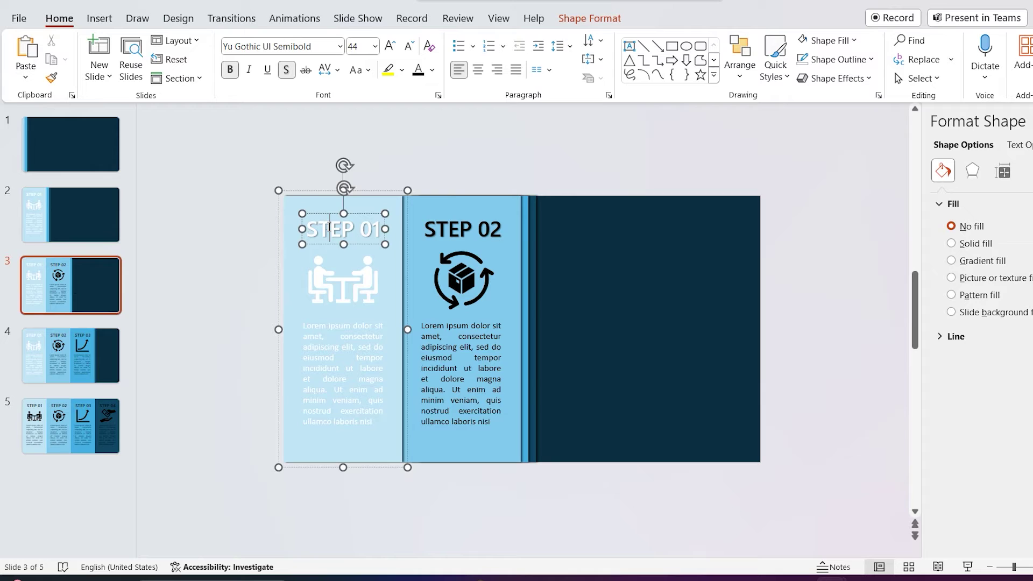
left_click(369, 263, "shift")
left_click(359, 335, "shift")
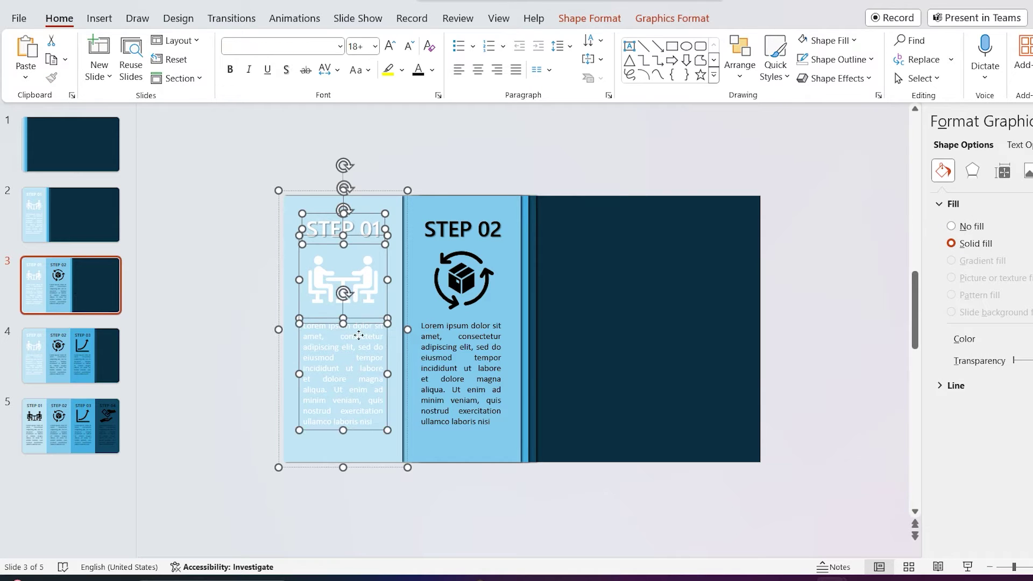
left_click(611, 24)
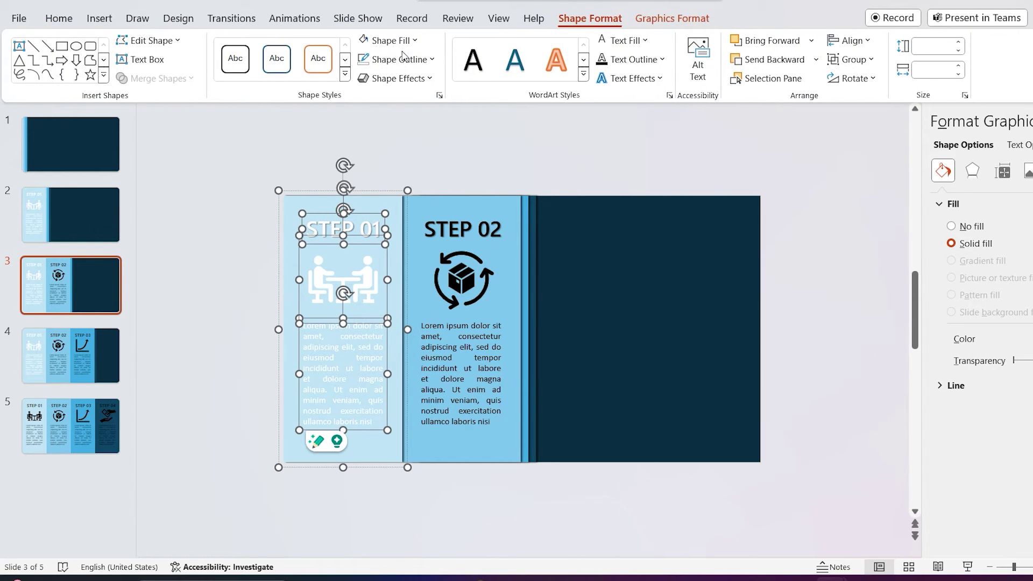
left_click(629, 40)
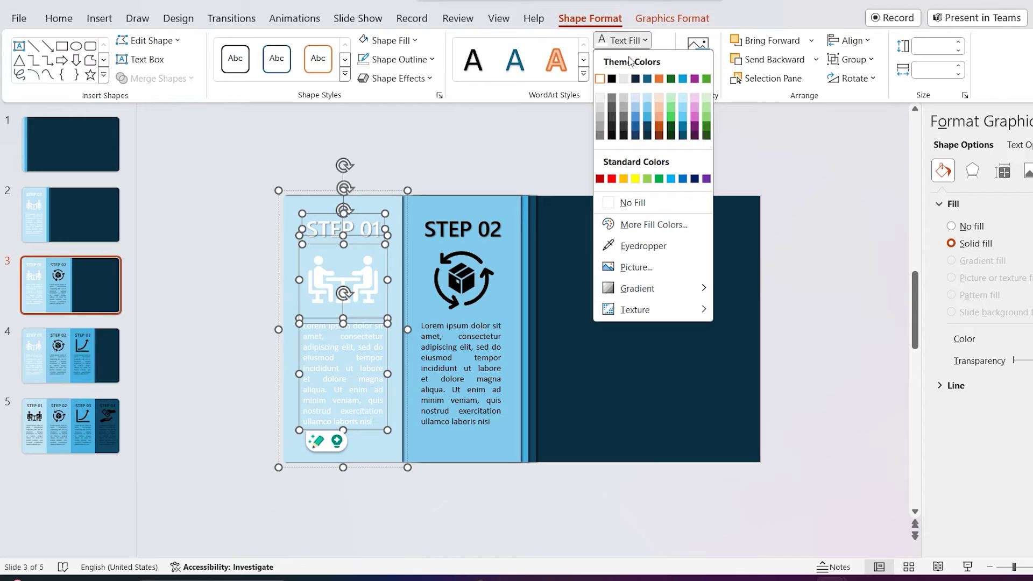
left_click(612, 79)
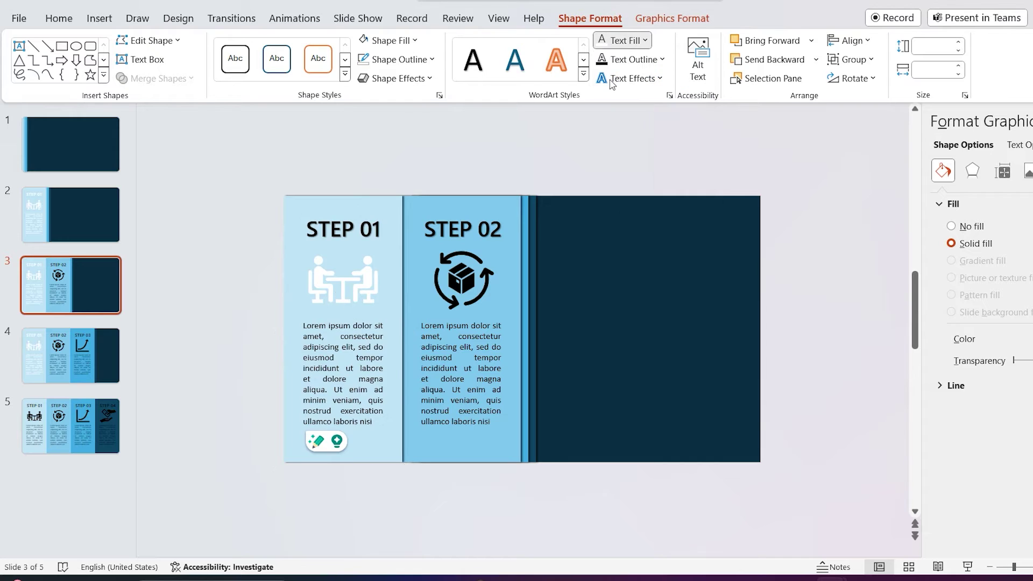
Fill the STEP 01 icon black via Graphics Fill.
left_click(670, 19)
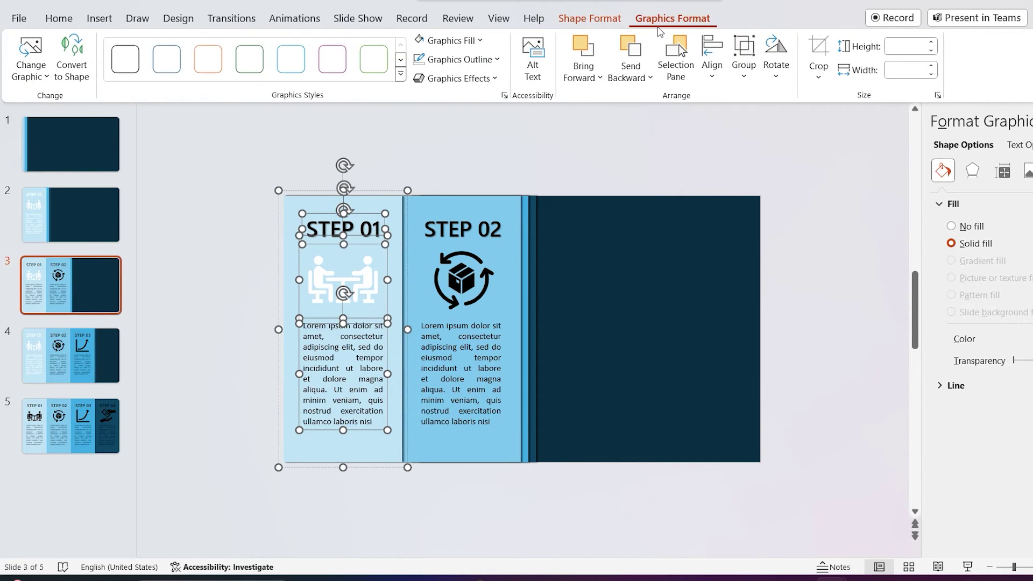
left_click(440, 43)
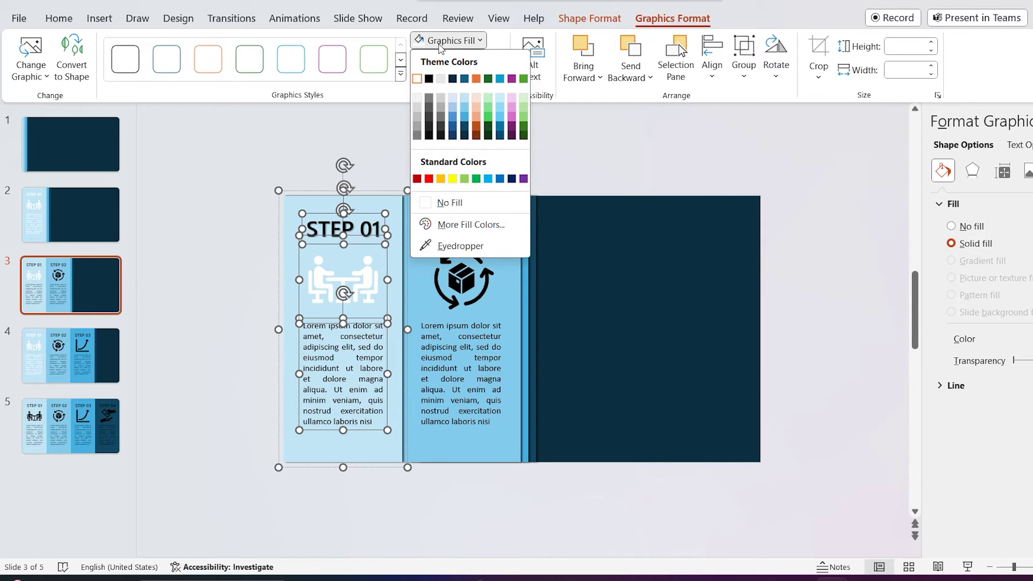
left_click(429, 80)
left_click(444, 233)
Select the STEP 02 heading, icon and body text and set the text colour to white.
left_click(479, 295, "shift")
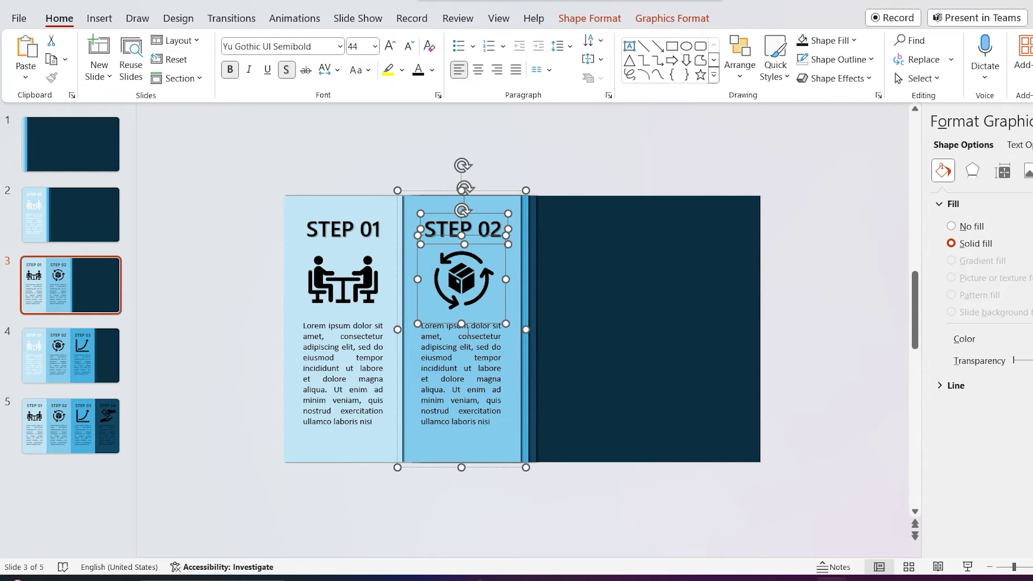
left_click(471, 369, "shift")
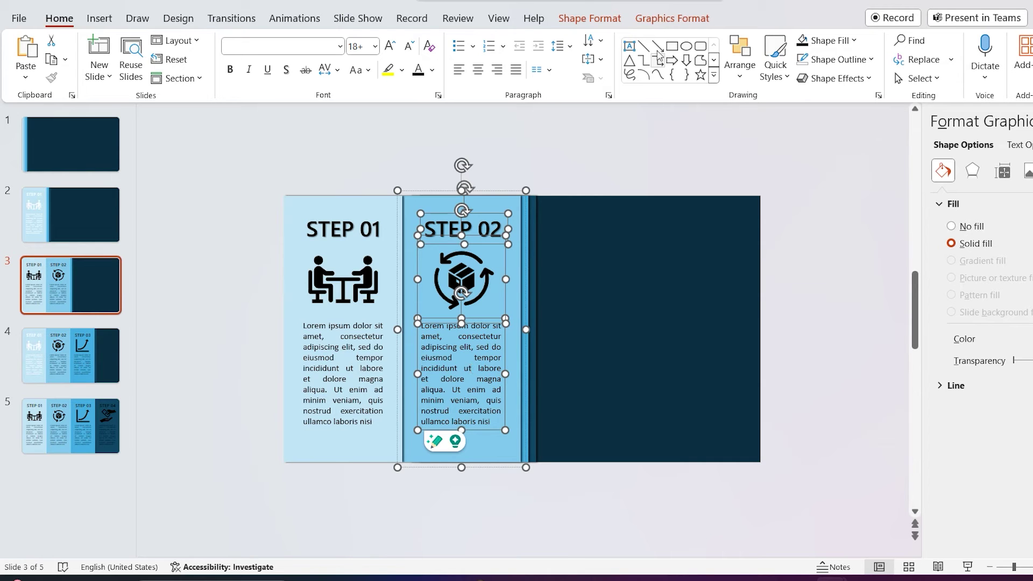
left_click(590, 20)
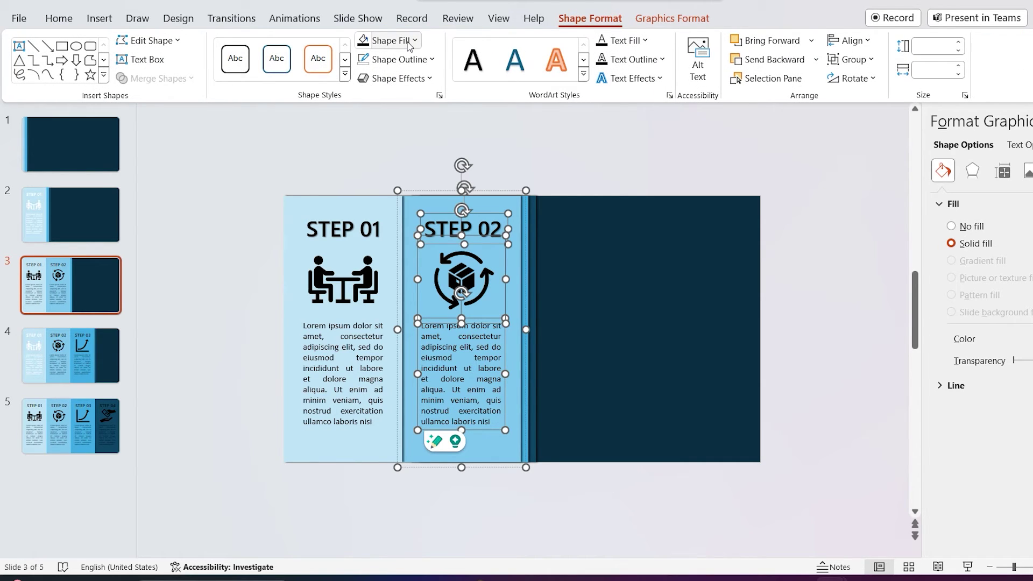
left_click(616, 45)
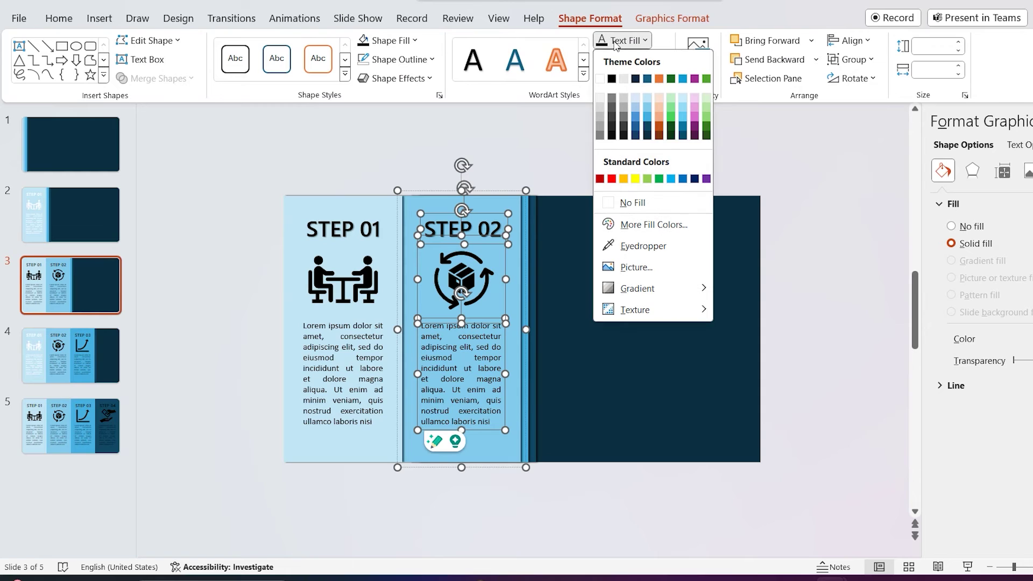
left_click(600, 79)
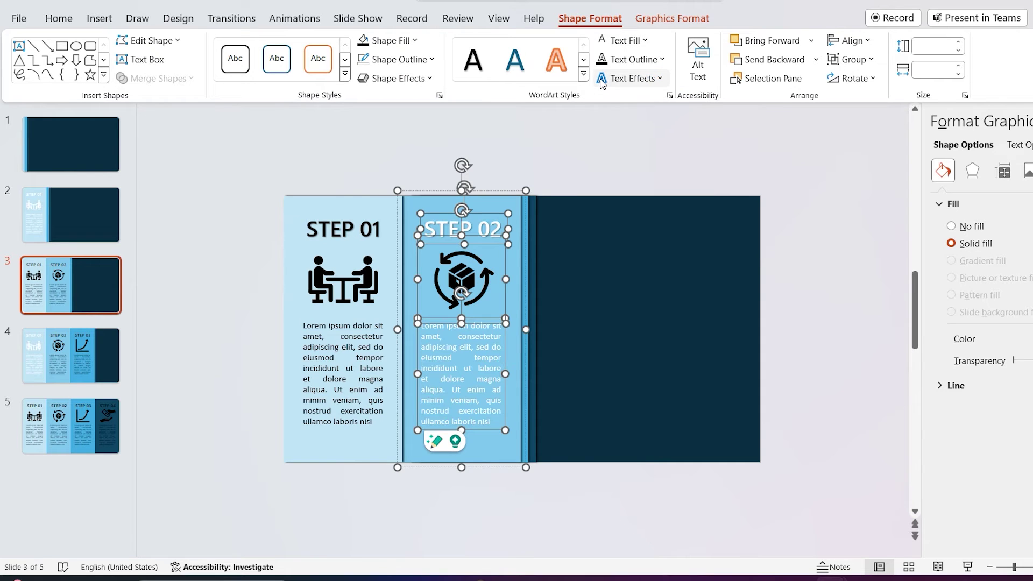
Fill the STEP 02 icon white via Graphics Fill.
left_click(671, 21)
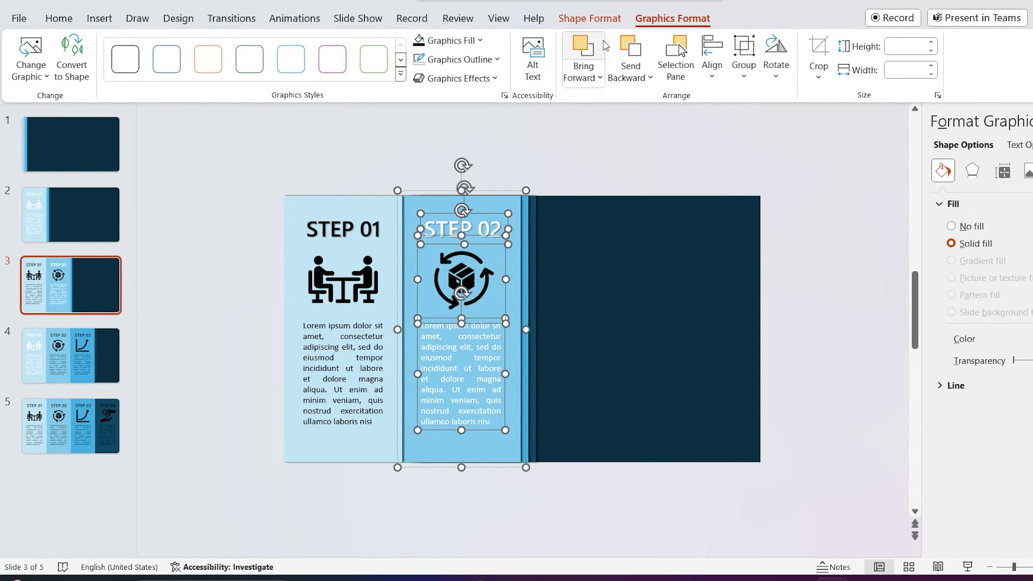
left_click(469, 42)
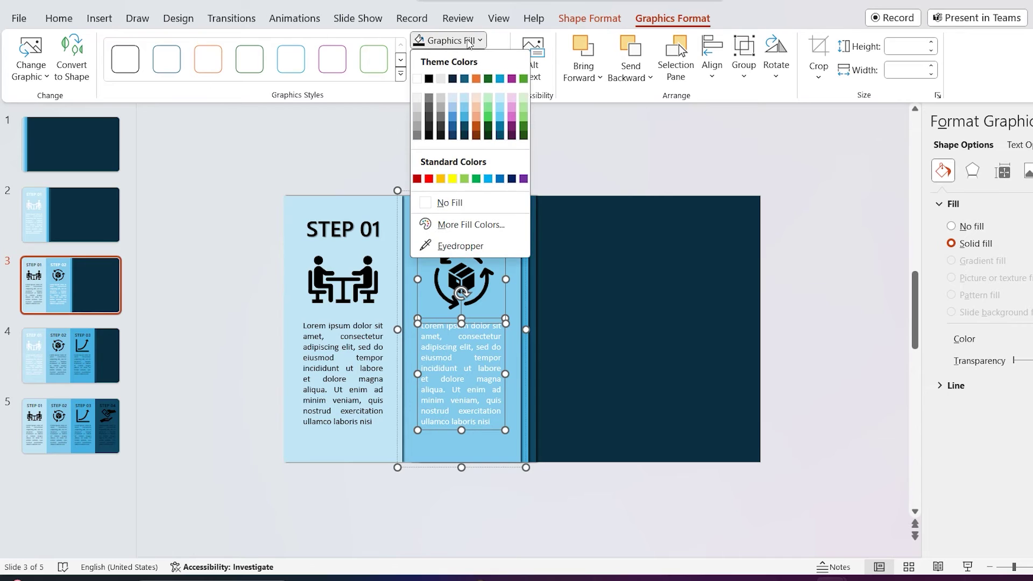
left_click(427, 80)
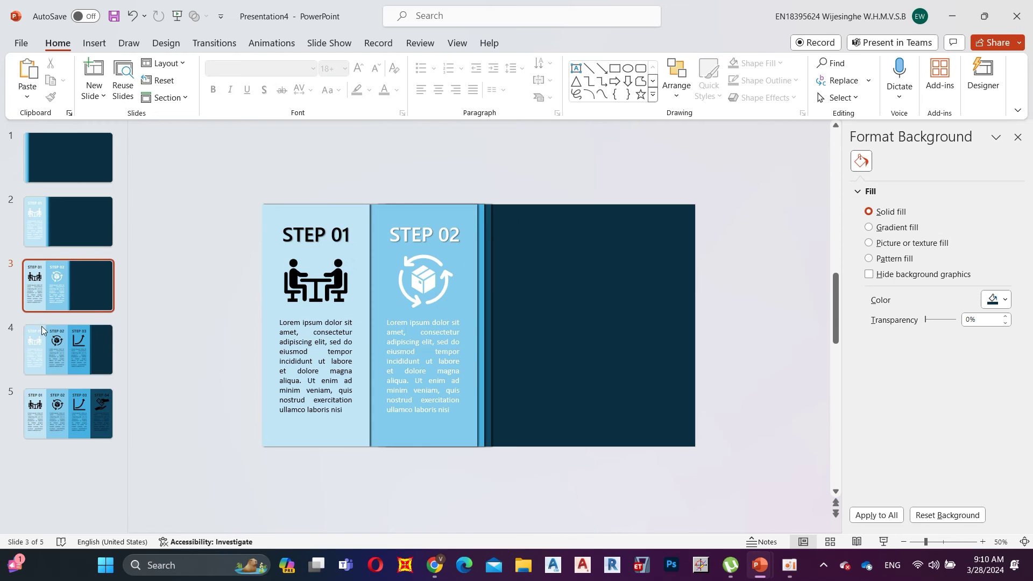
On slide 4, select the STEP 01 title, meeting icon and body text and make the text black.
left_click(50, 346)
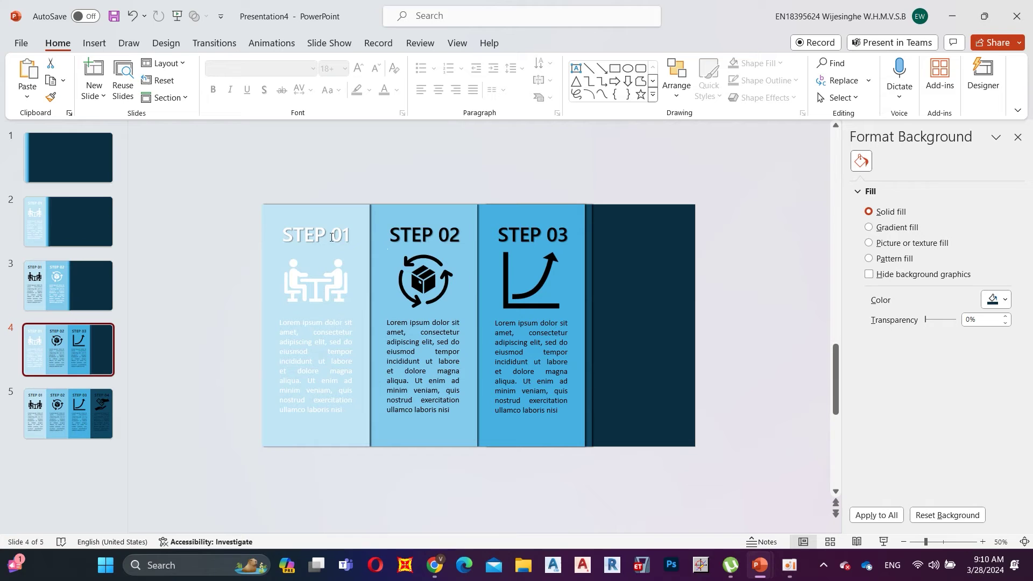
left_click(289, 230)
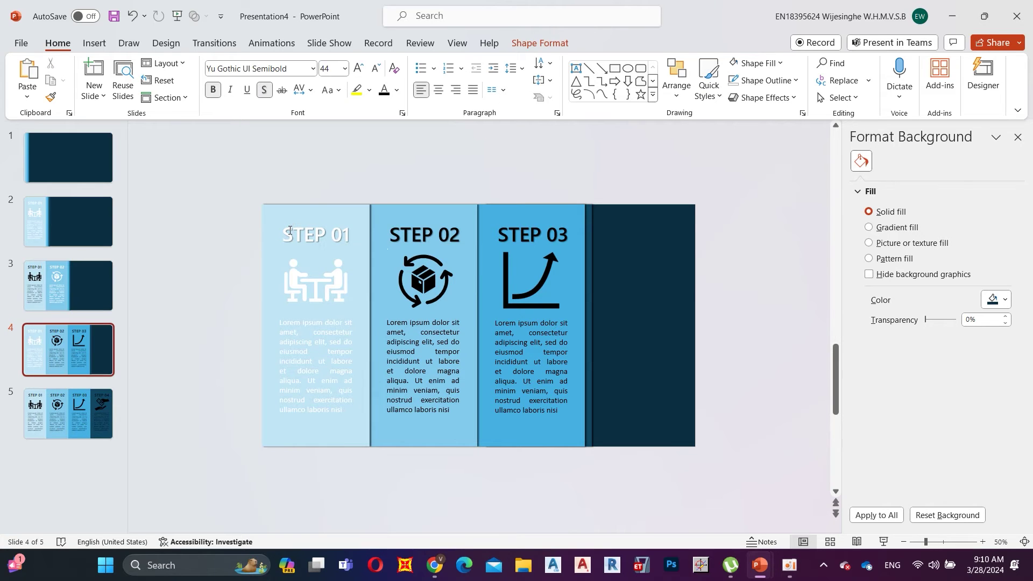
left_click(331, 285)
left_click(322, 333, "shift")
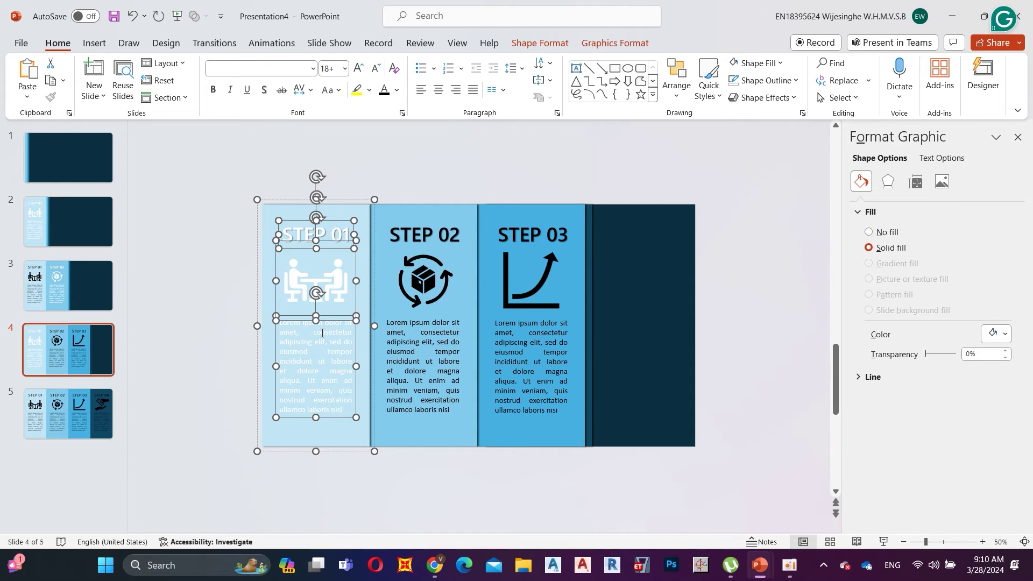
left_click(545, 48)
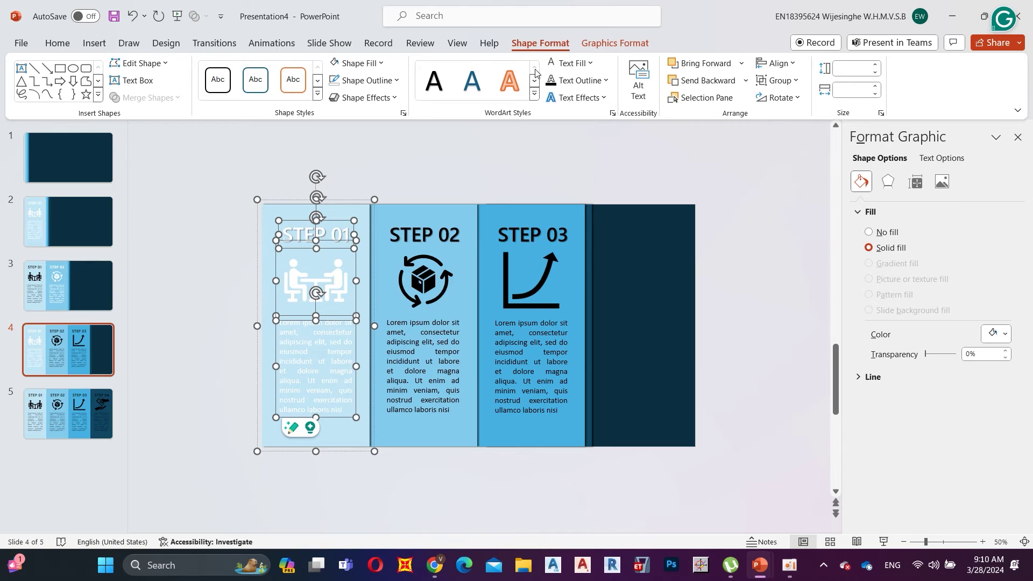
left_click(574, 65)
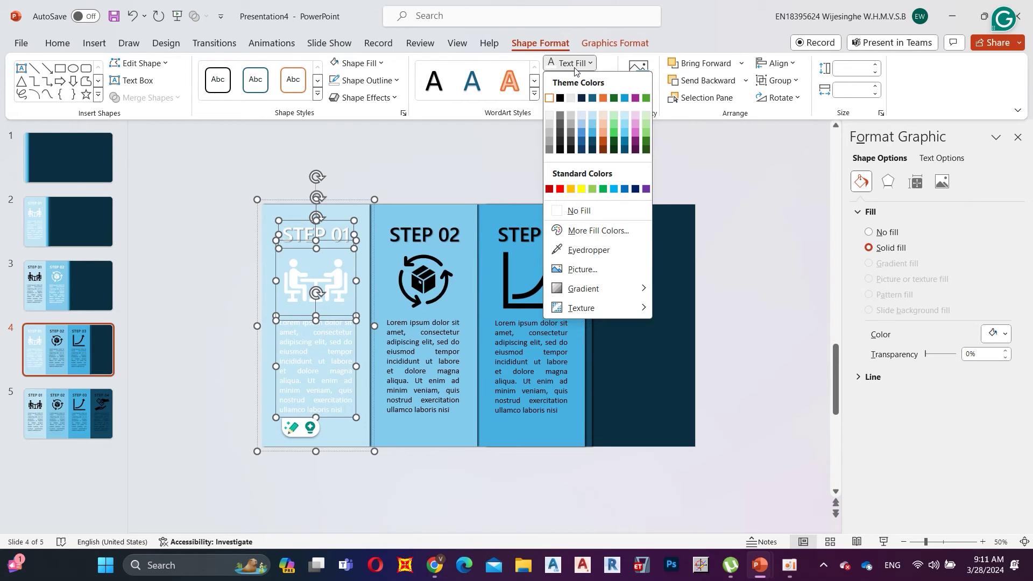
left_click(560, 98)
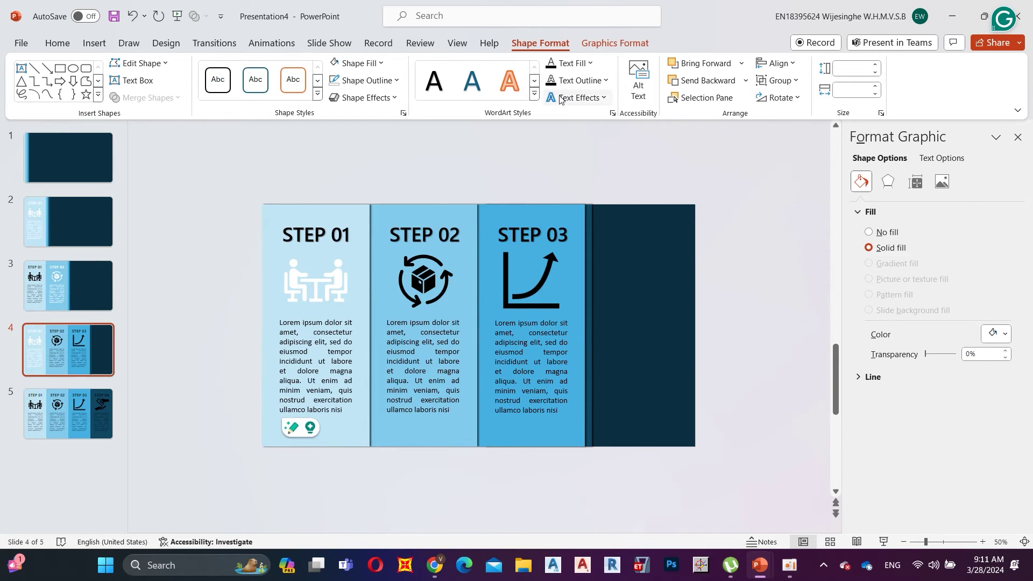
Fill the STEP 01 meeting icon black via Graphics Fill.
left_click(637, 45)
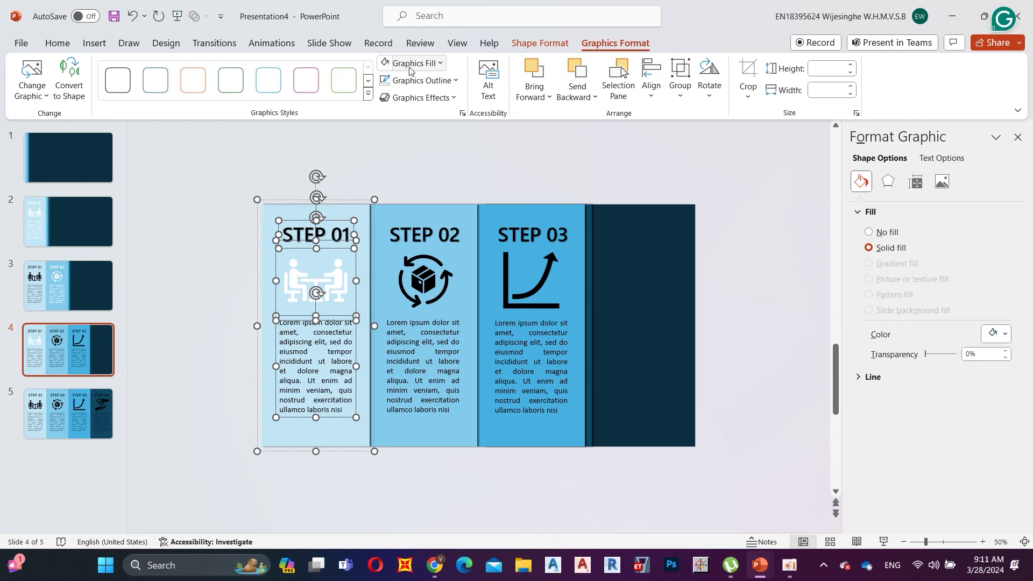
left_click(410, 63)
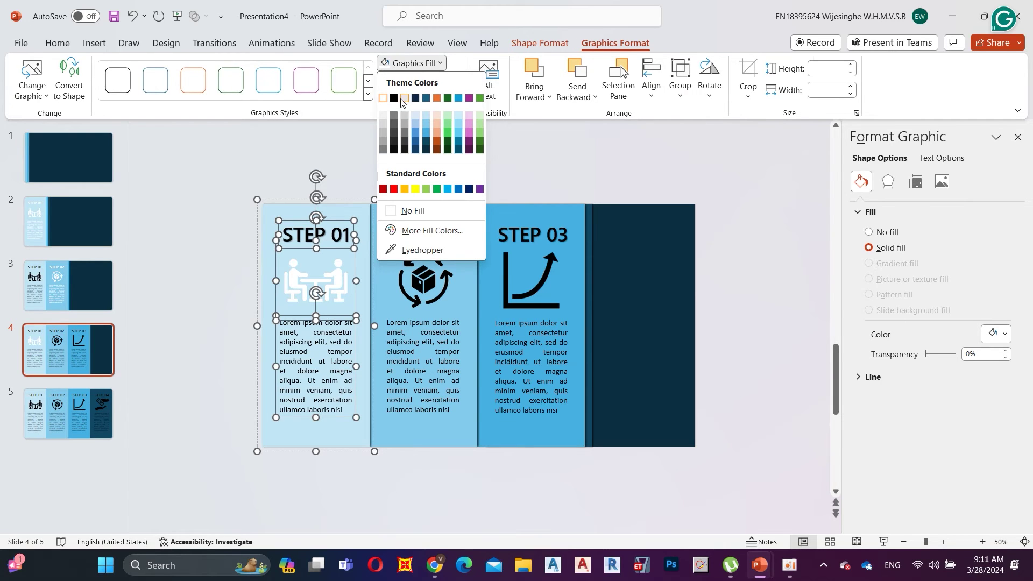
left_click(394, 98)
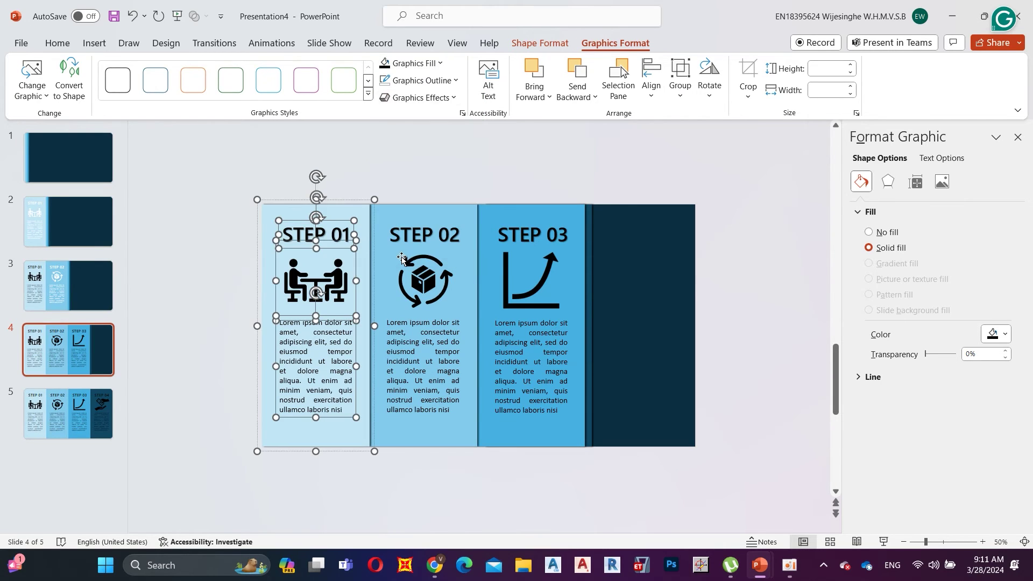
left_click(520, 239)
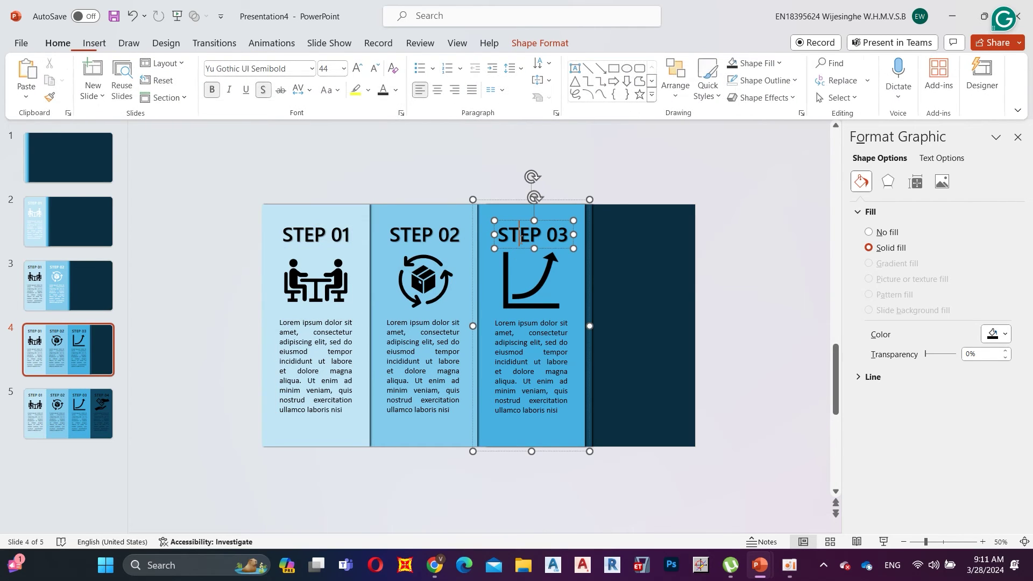
Select the STEP 03 title, chart icon and body text and set the text colour to white.
left_click(506, 279, "shift")
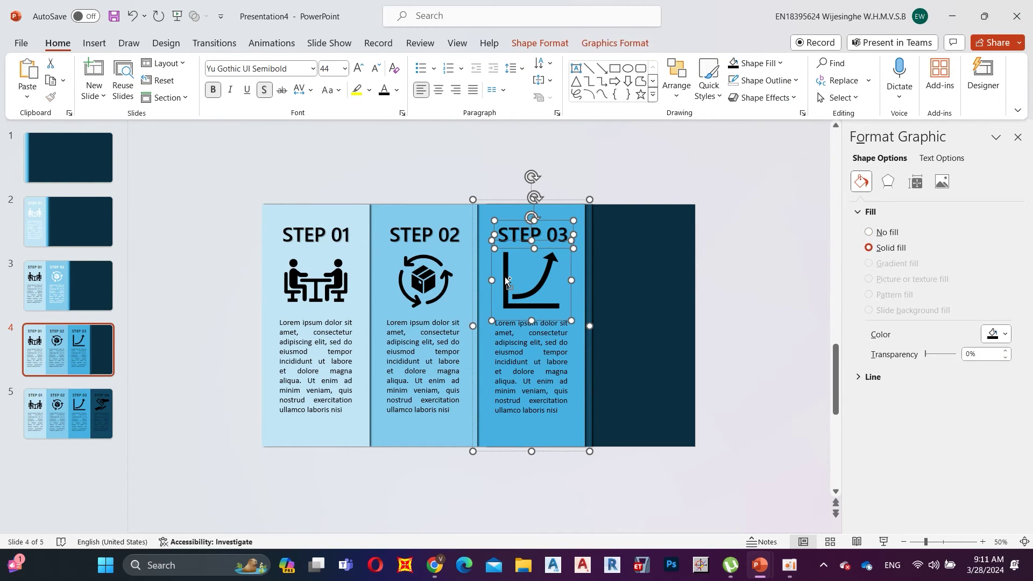
left_click(511, 348, "shift")
left_click(556, 41)
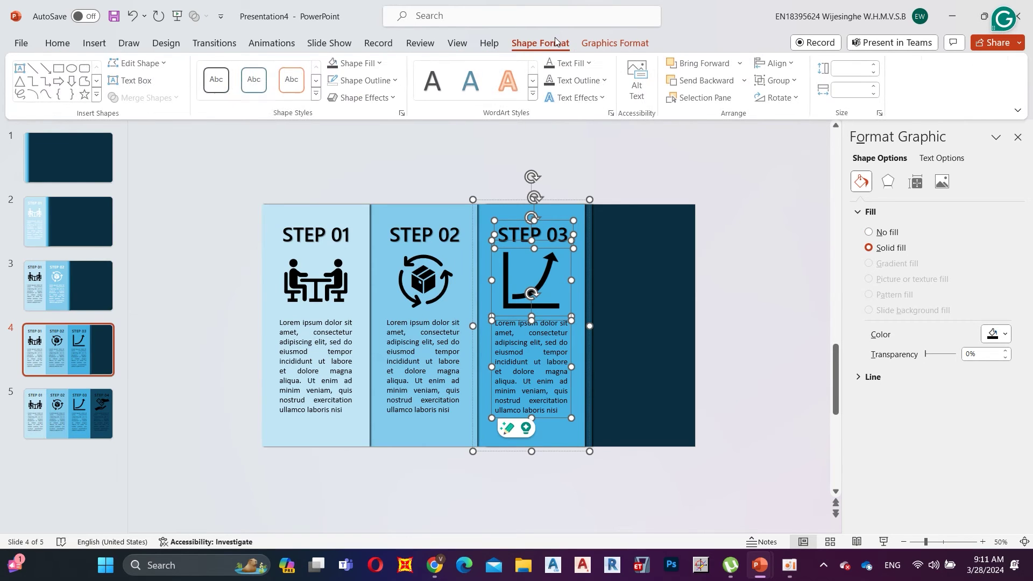
left_click(569, 64)
left_click(550, 100)
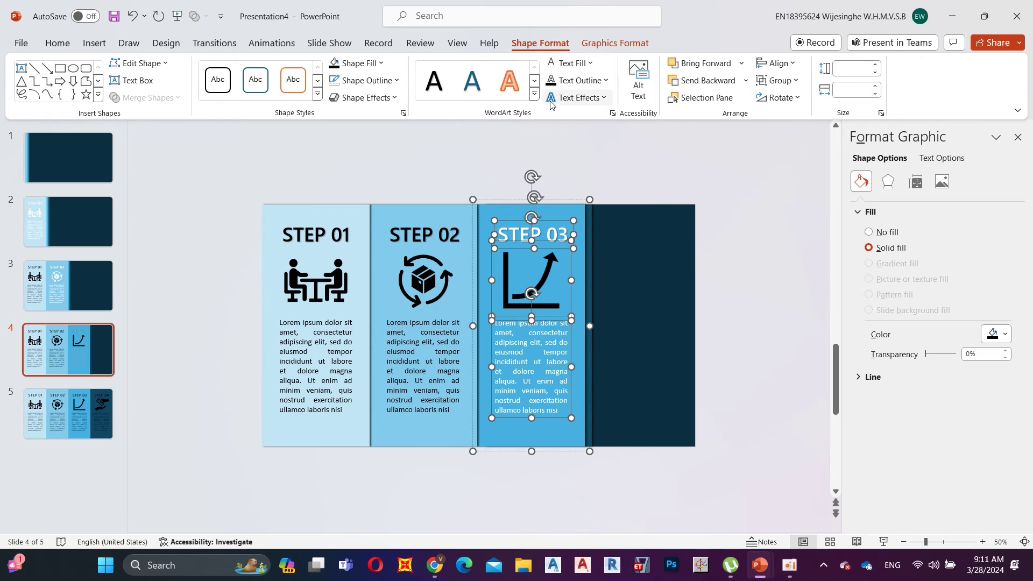
Fill the STEP 03 rising-chart icon white via Graphics Fill.
left_click(616, 43)
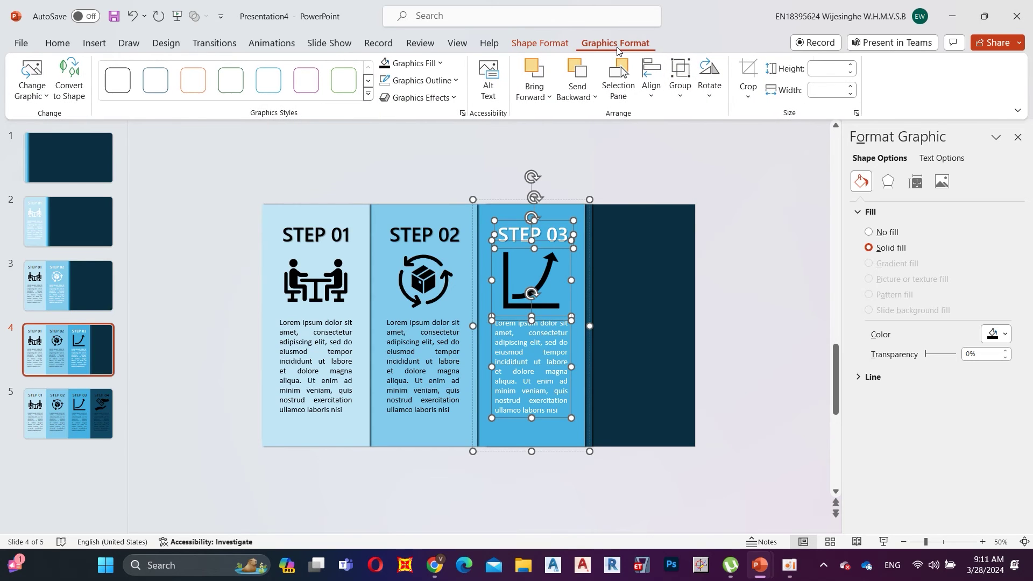
left_click(410, 65)
left_click(382, 99)
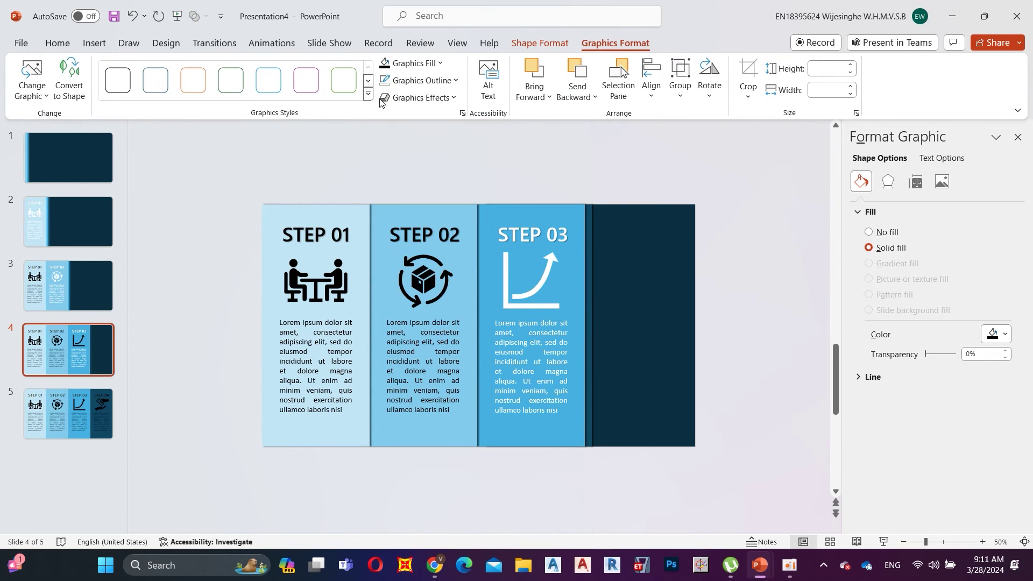
On slide 5, select the STEP 04 title, icon and body text and make the text white.
left_click(78, 406)
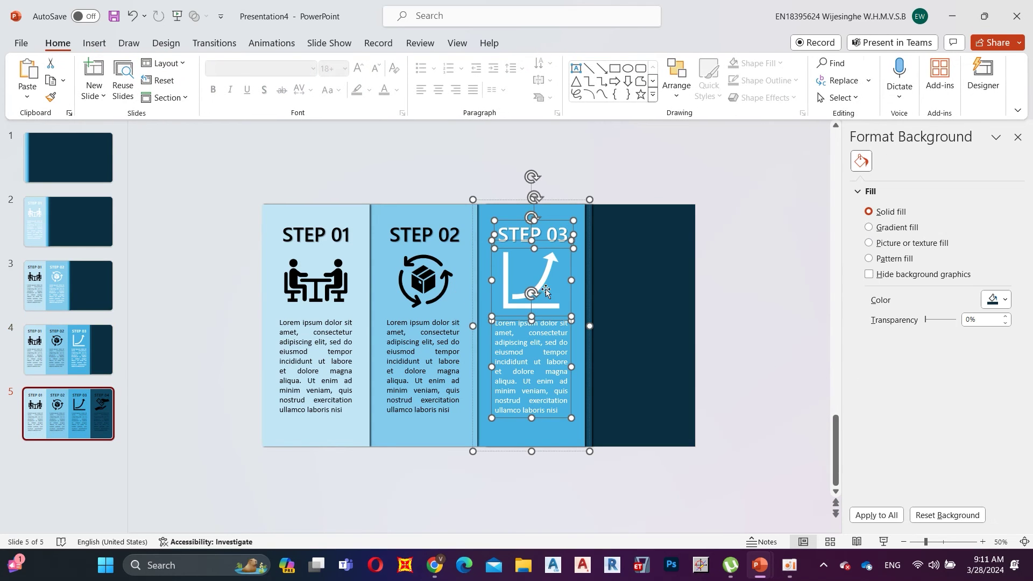
left_click(666, 233)
left_click(666, 233)
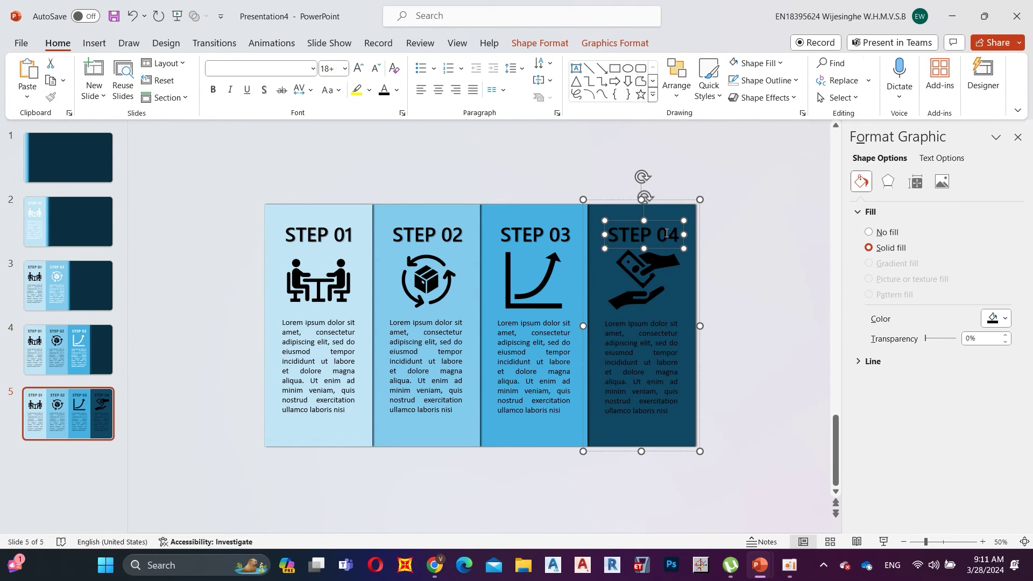
left_click(638, 284)
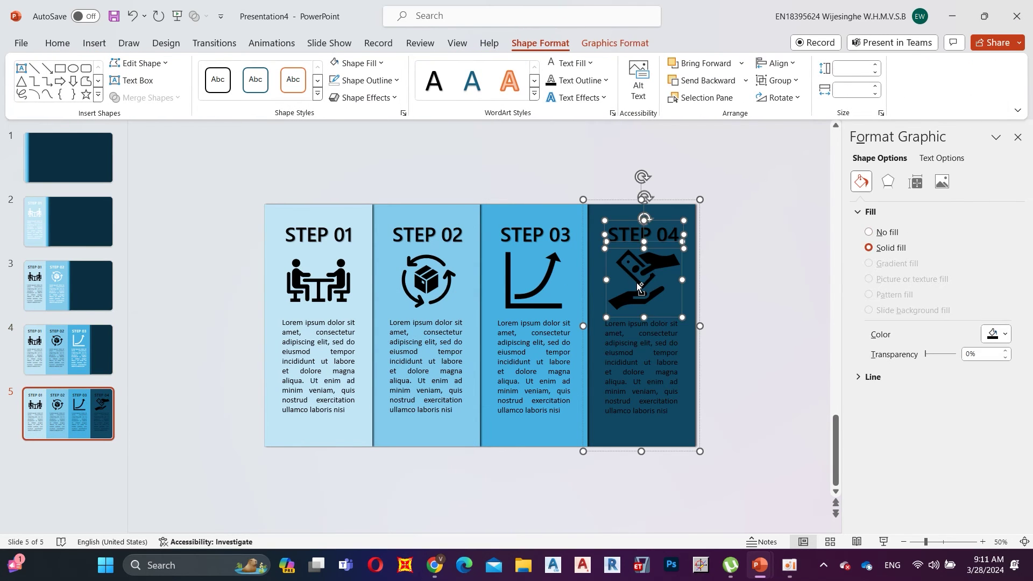
left_click(638, 327, "shift")
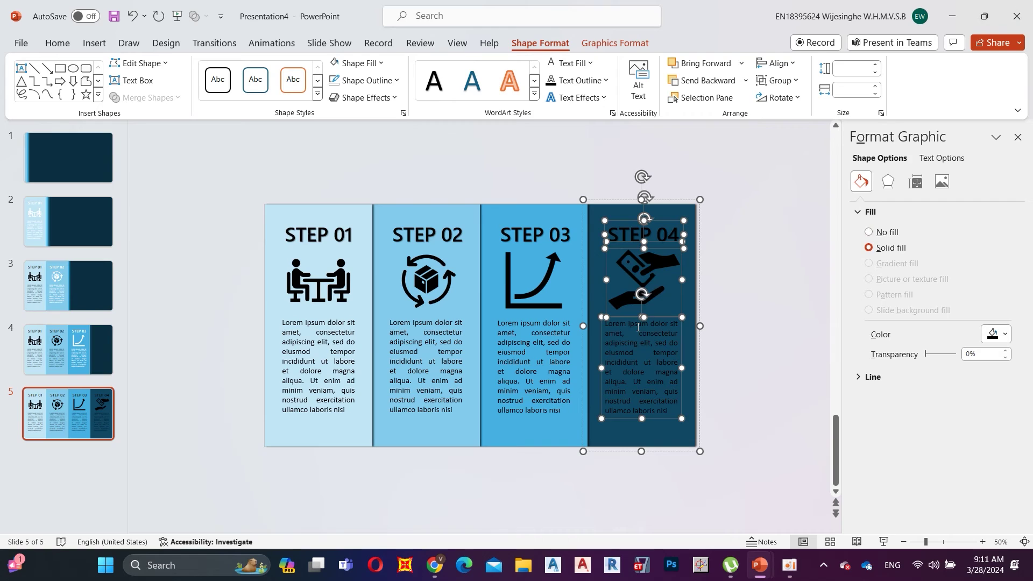
left_click(554, 69)
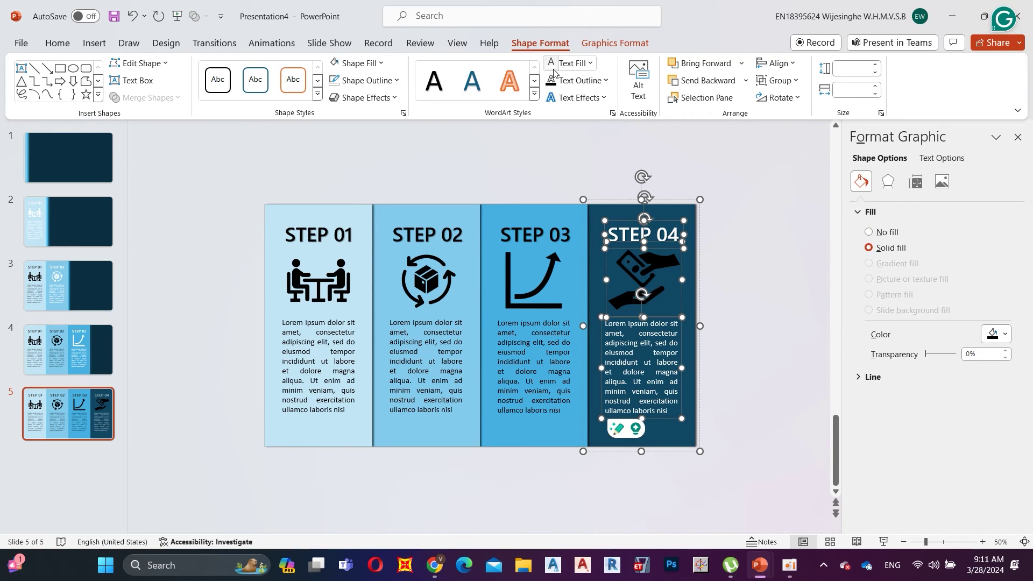
Fill the STEP 04 hand-with-money icon white via Graphics Fill.
left_click(607, 44)
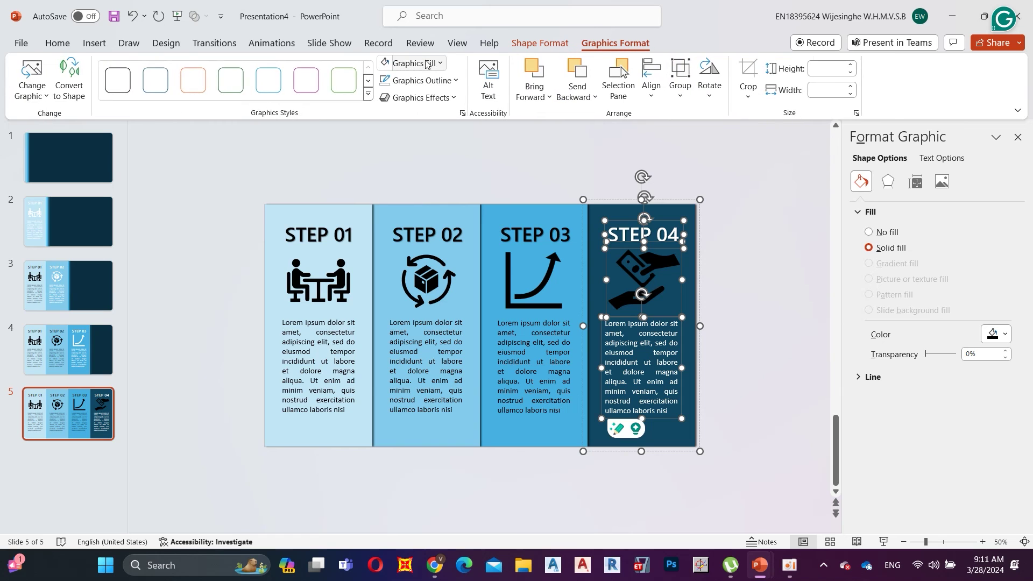
left_click(401, 65)
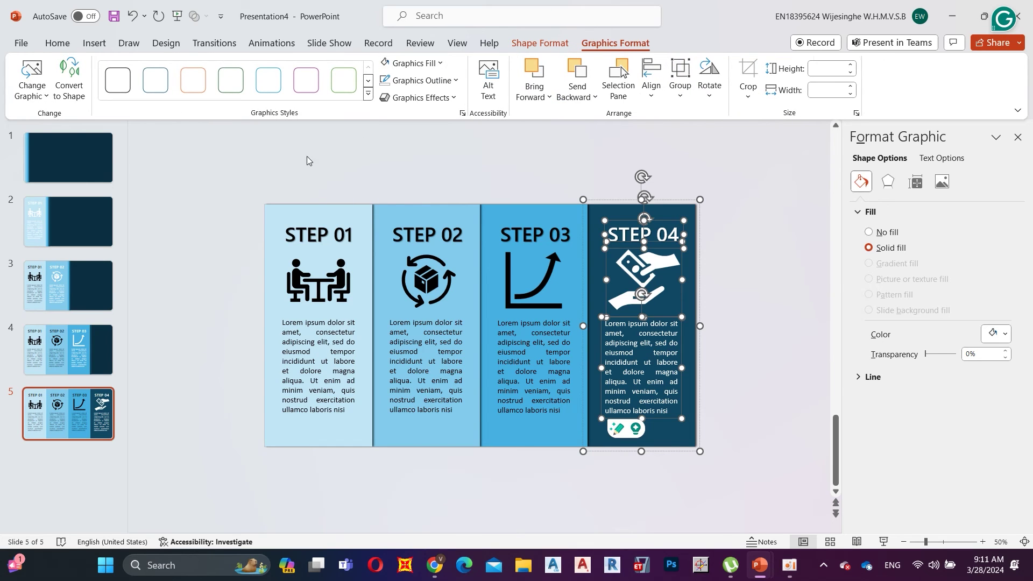
left_click(230, 157)
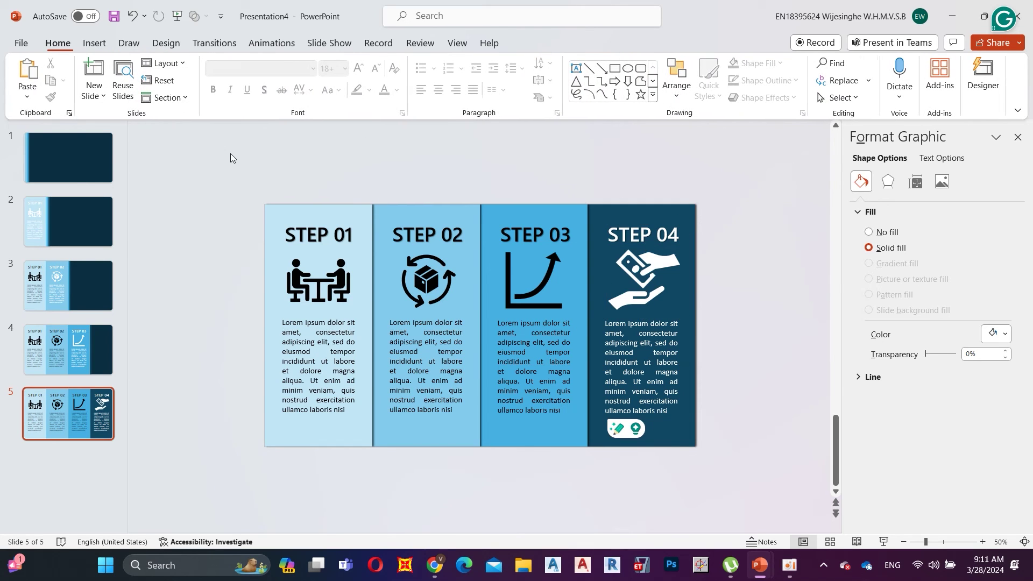
Insert a text box with the RESEARCH STEPS title on slide 1 and copy it.
left_click(69, 174)
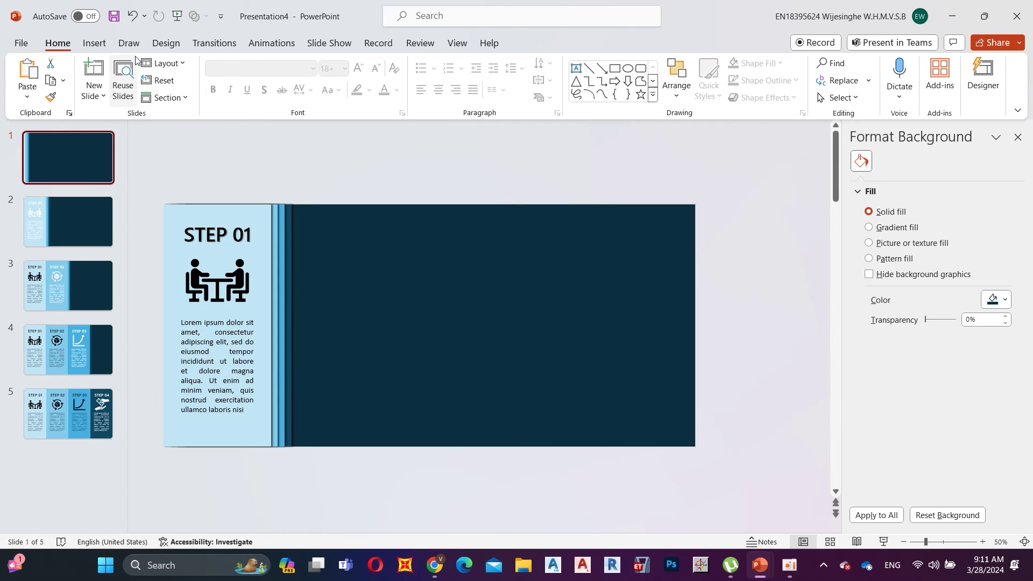
left_click(101, 43)
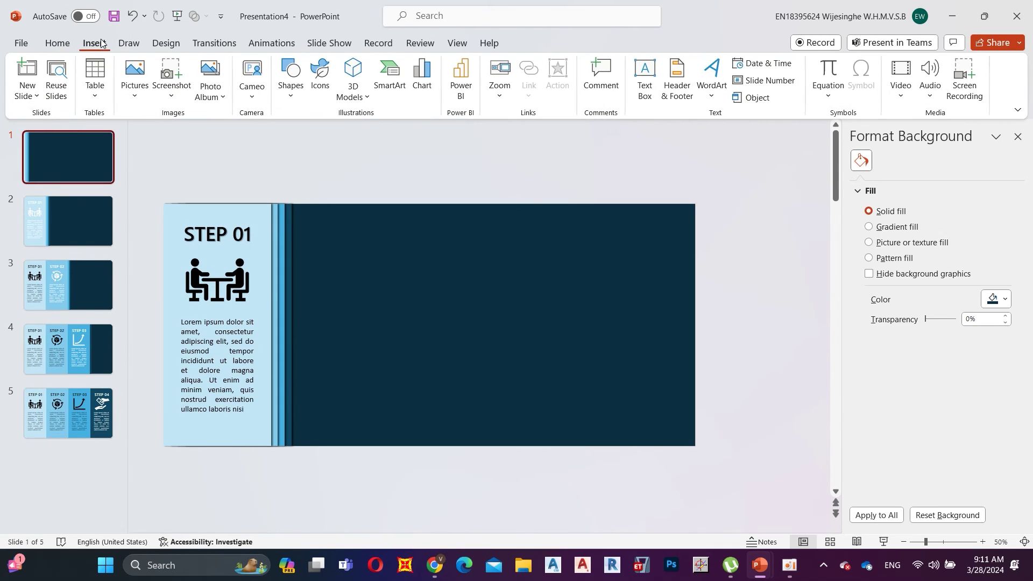
left_click(296, 90)
left_click(284, 136)
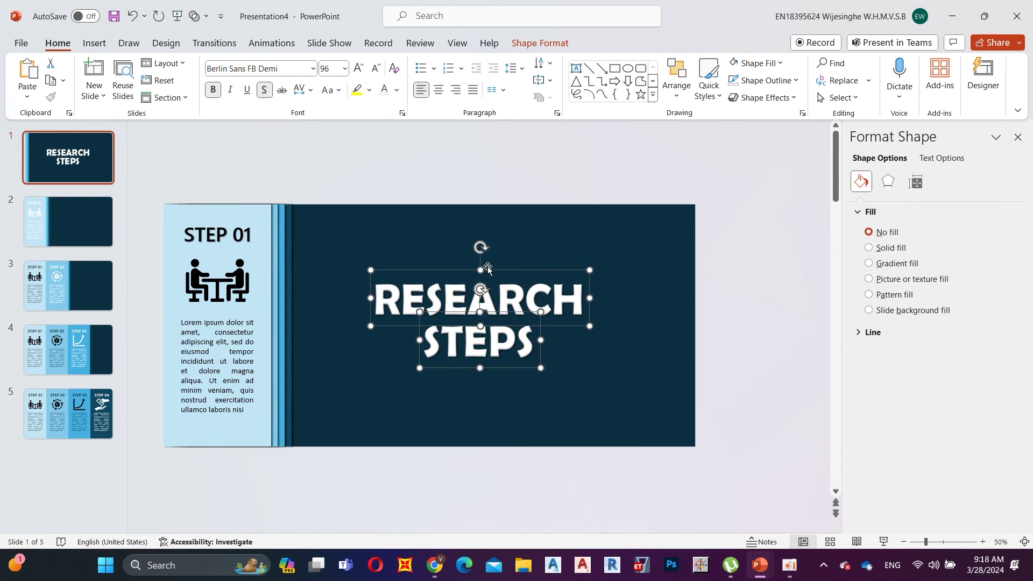
right_click(487, 268)
left_click(524, 291)
Paste the RESEARCH STEPS title onto slide 2 and drag it just past the right edge.
left_click(76, 221)
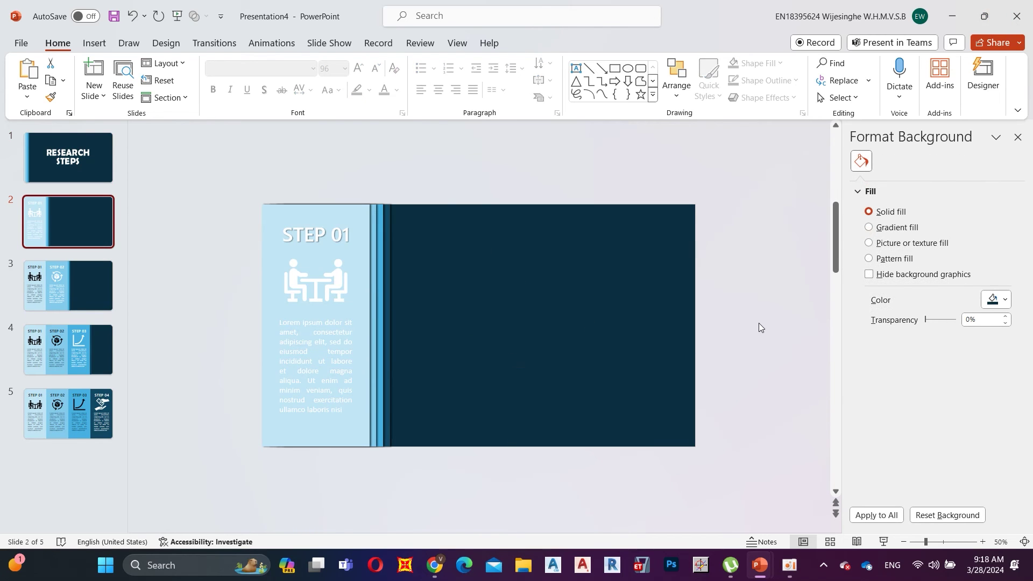
right_click(759, 323)
left_click(790, 378)
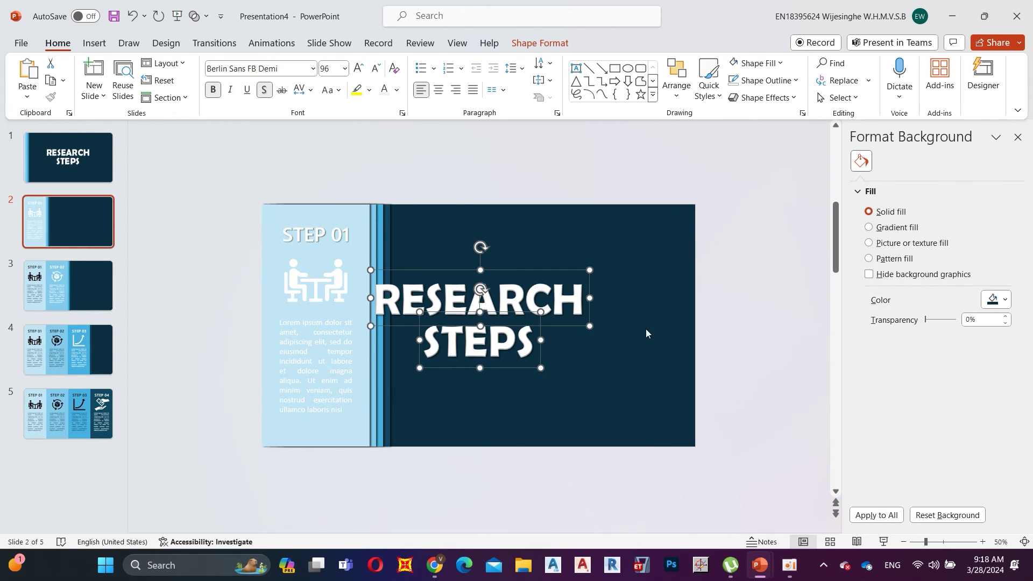
left_click_drag(517, 273, 740, 297)
scroll(665, 293, "down", 2, "ctrl")
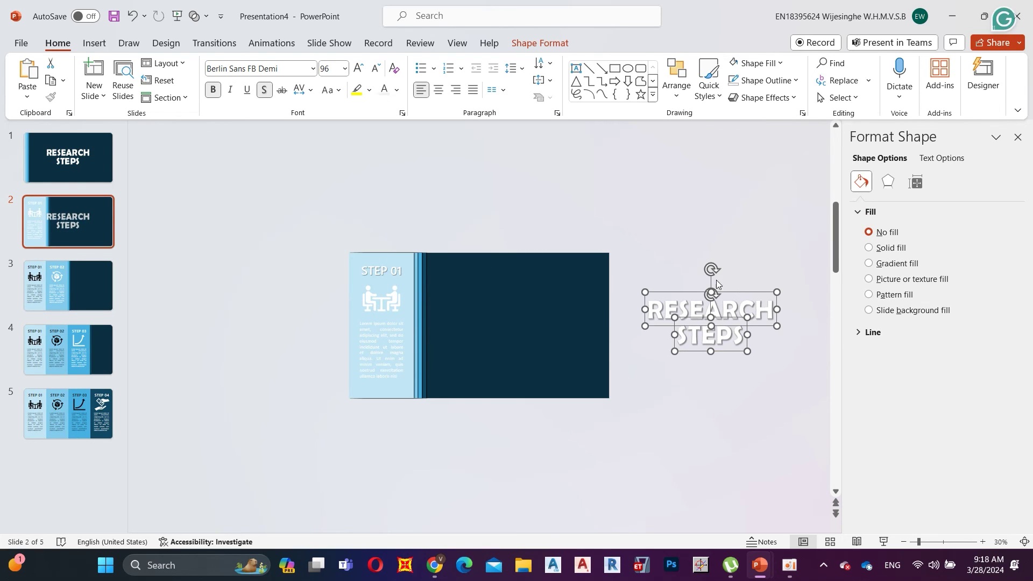
left_click(648, 233)
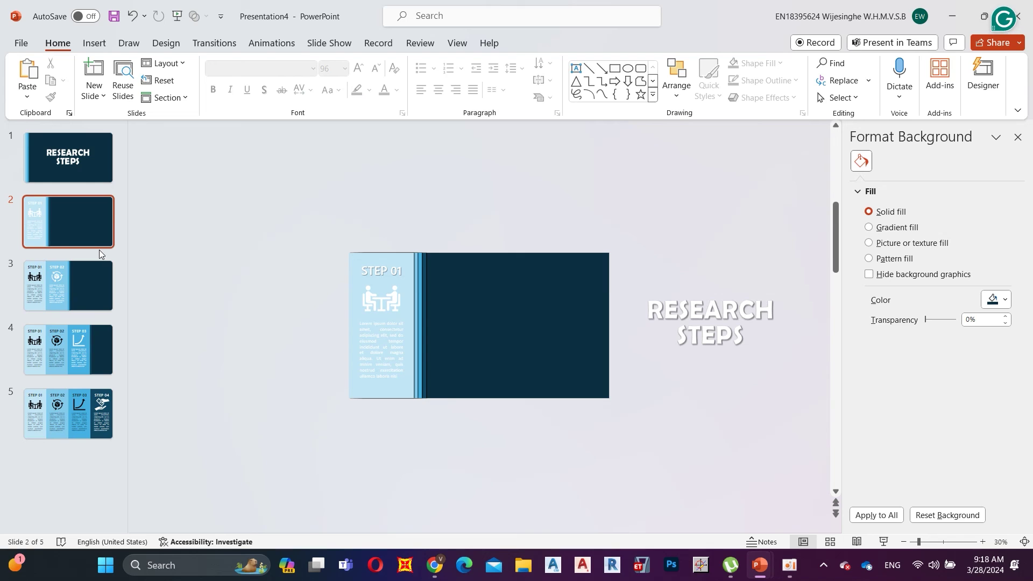
Step through slides 3, 4 and 5, then show the Transitions options for slide 5.
left_click(95, 285)
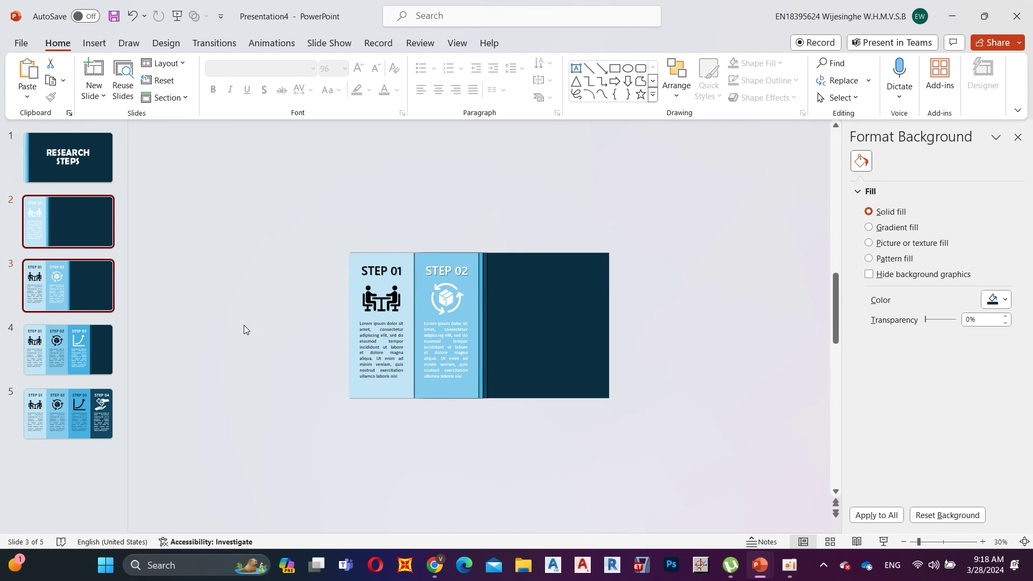
left_click(75, 373)
left_click(84, 404)
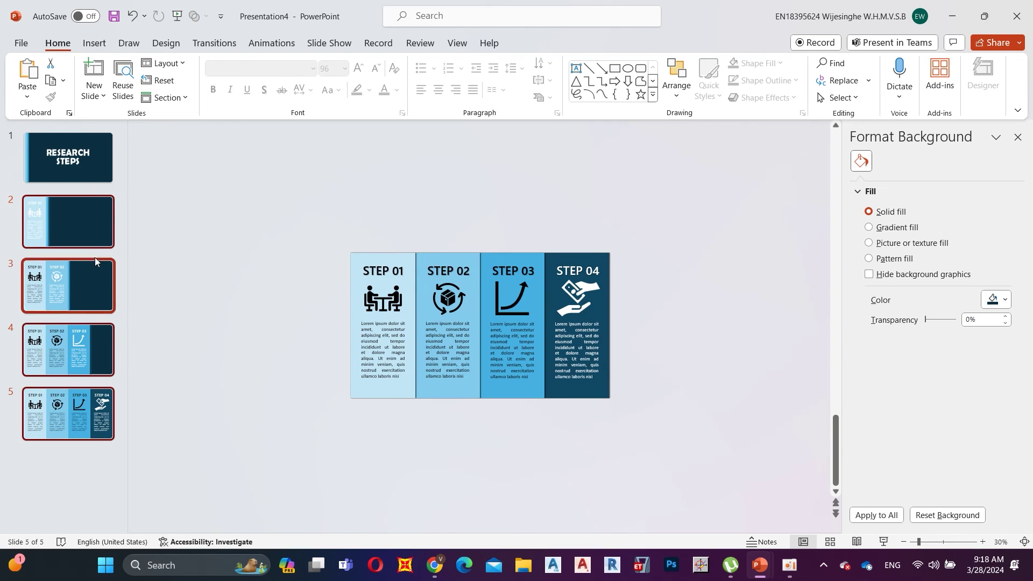
left_click(235, 48)
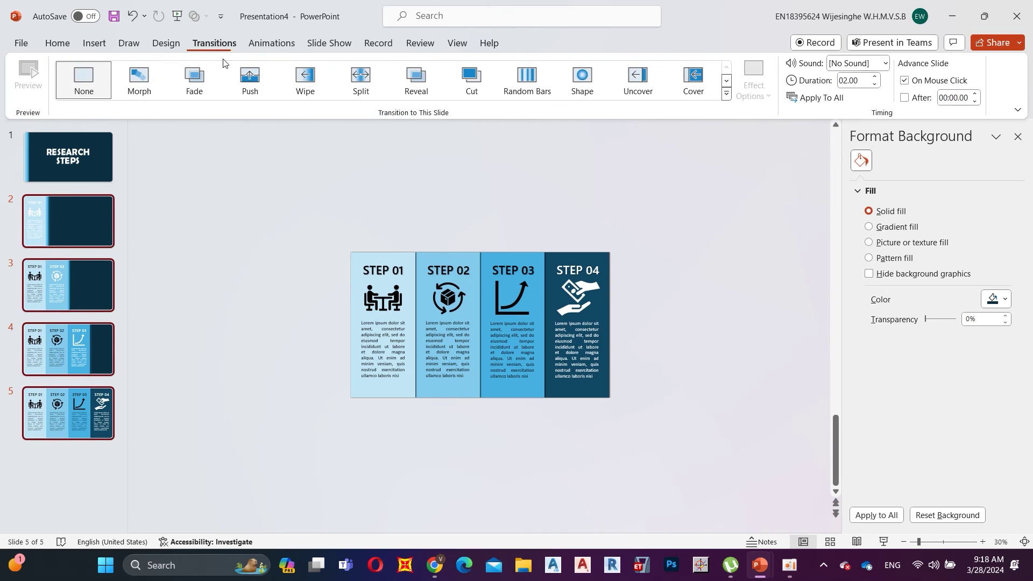